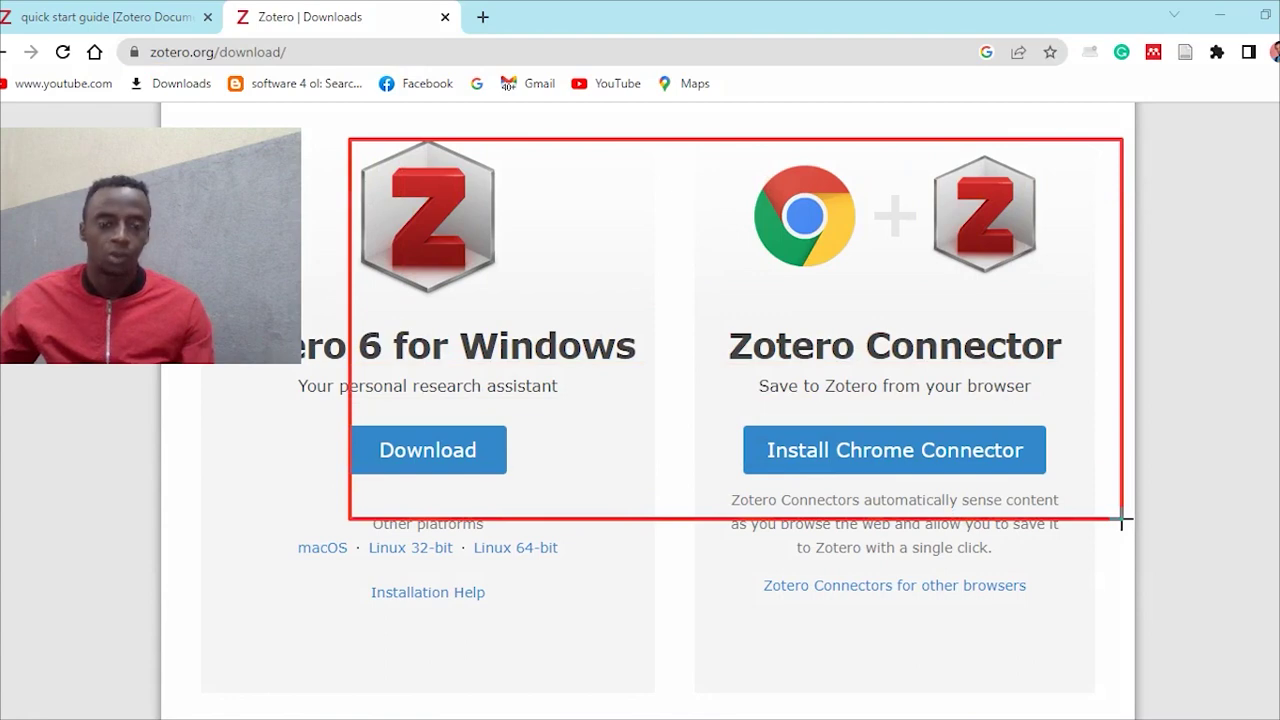
- Download the Zotero 6 for Windows installer, saving Zotero-6.0.20_setup to the Desktop
{"action": "mouse_move", "coordinate": [333, 535]}
{"action": "left_mouse_down"}
{"action": "mouse_move", "coordinate": [271, 551]}
{"action": "mouse_move", "coordinate": [297, 564]}
{"action": "mouse_move", "coordinate": [277, 563]}
{"action": "left_mouse_up"}
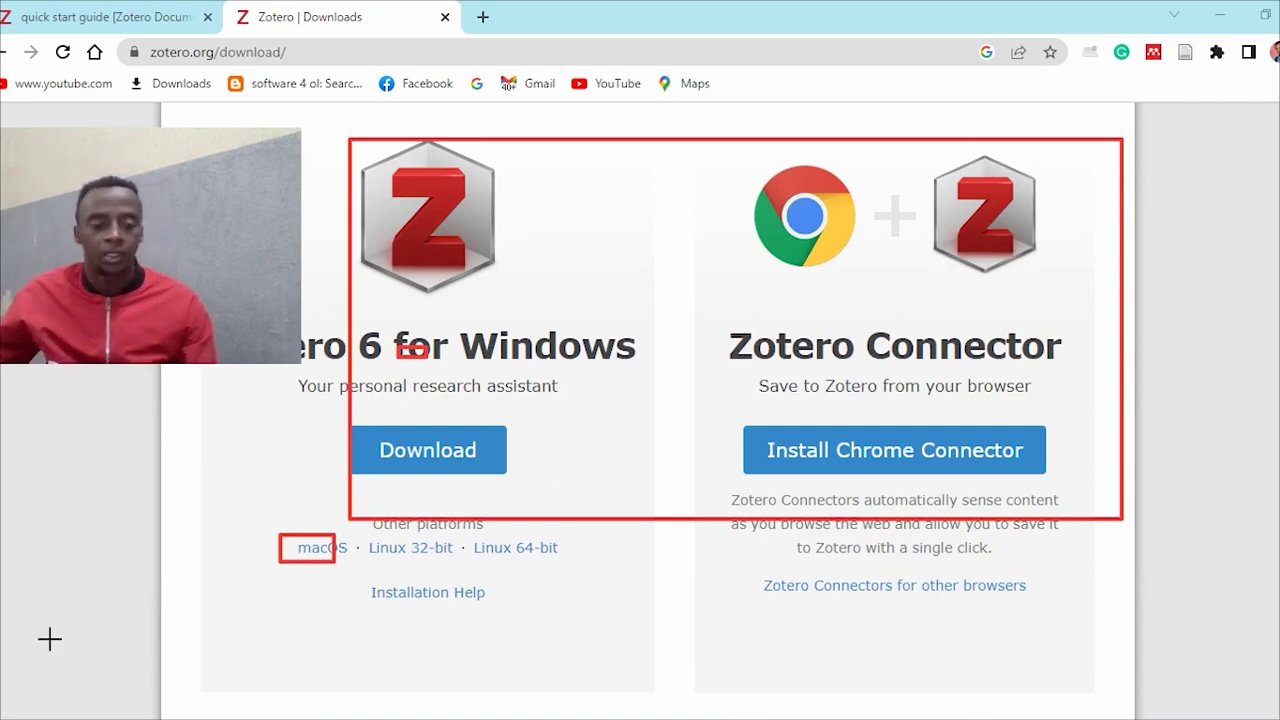
{"action": "key", "text": "Escape"}
{"action": "left_click", "coordinate": [447, 460]}
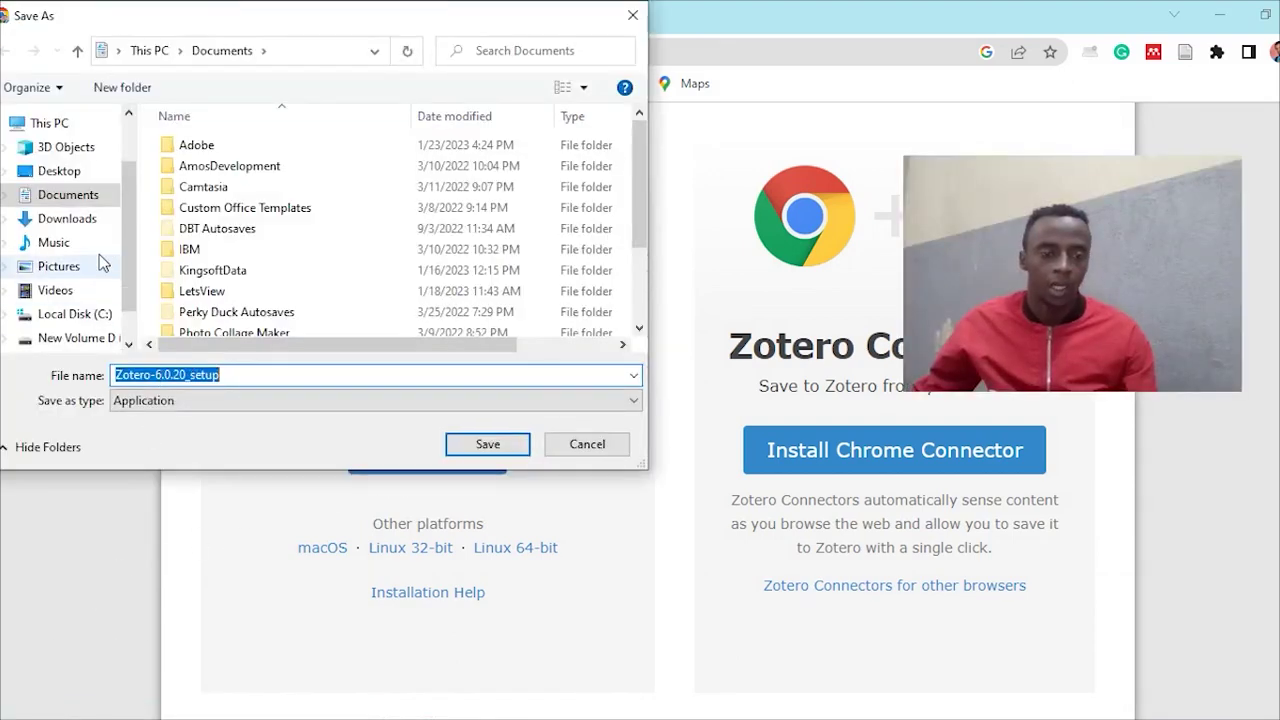
{"action": "left_click", "coordinate": [94, 174]}
{"action": "left_click", "coordinate": [485, 443]}
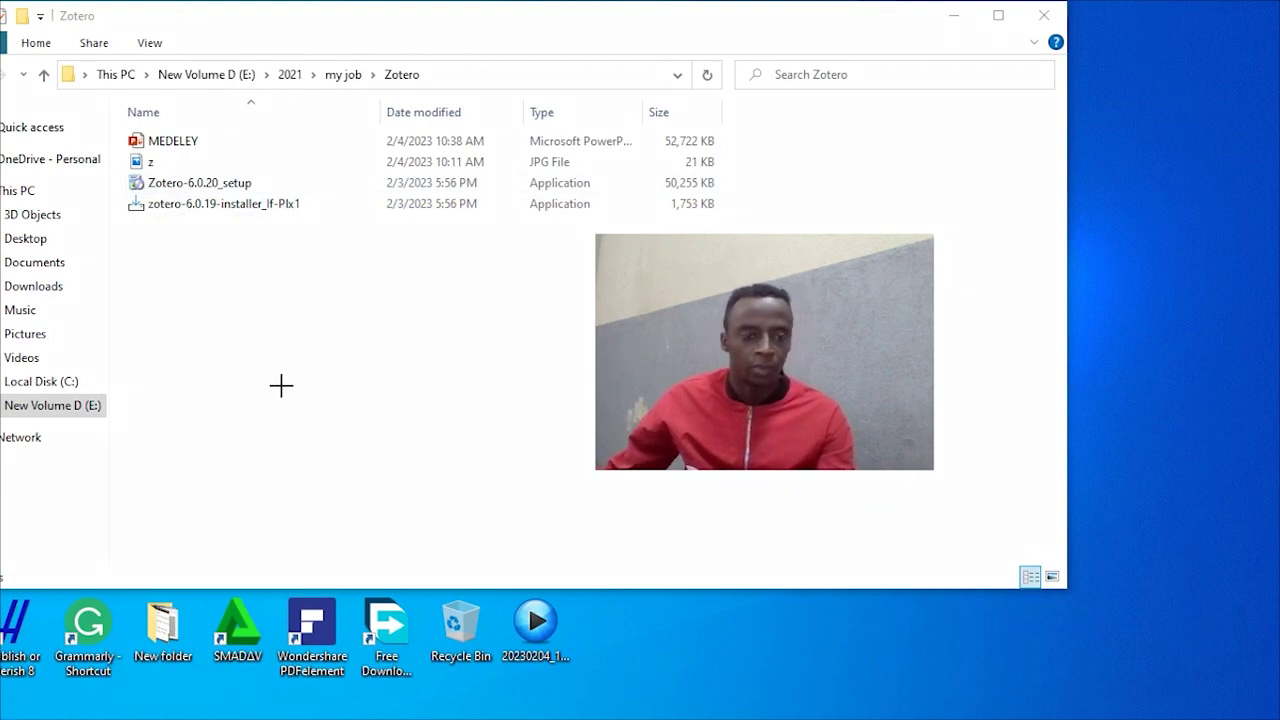
- Run the Zotero-6.0.20_setup application from the Zotero folder in File Explorer
{"action": "mouse_move", "coordinate": [160, 272]}
{"action": "left_mouse_down"}
{"action": "mouse_move", "coordinate": [142, 175]}
{"action": "mouse_move", "coordinate": [133, 182]}
{"action": "mouse_move", "coordinate": [228, 278]}
{"action": "left_mouse_up"}
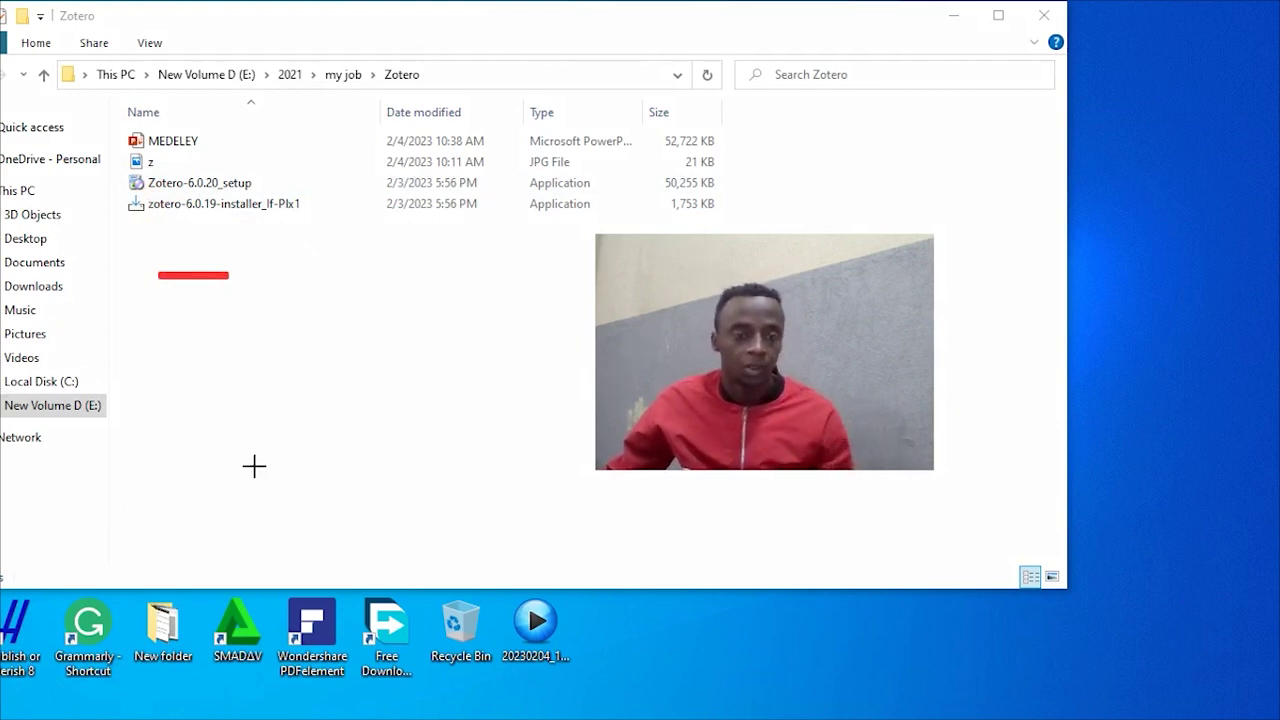
{"action": "key", "text": "Escape"}
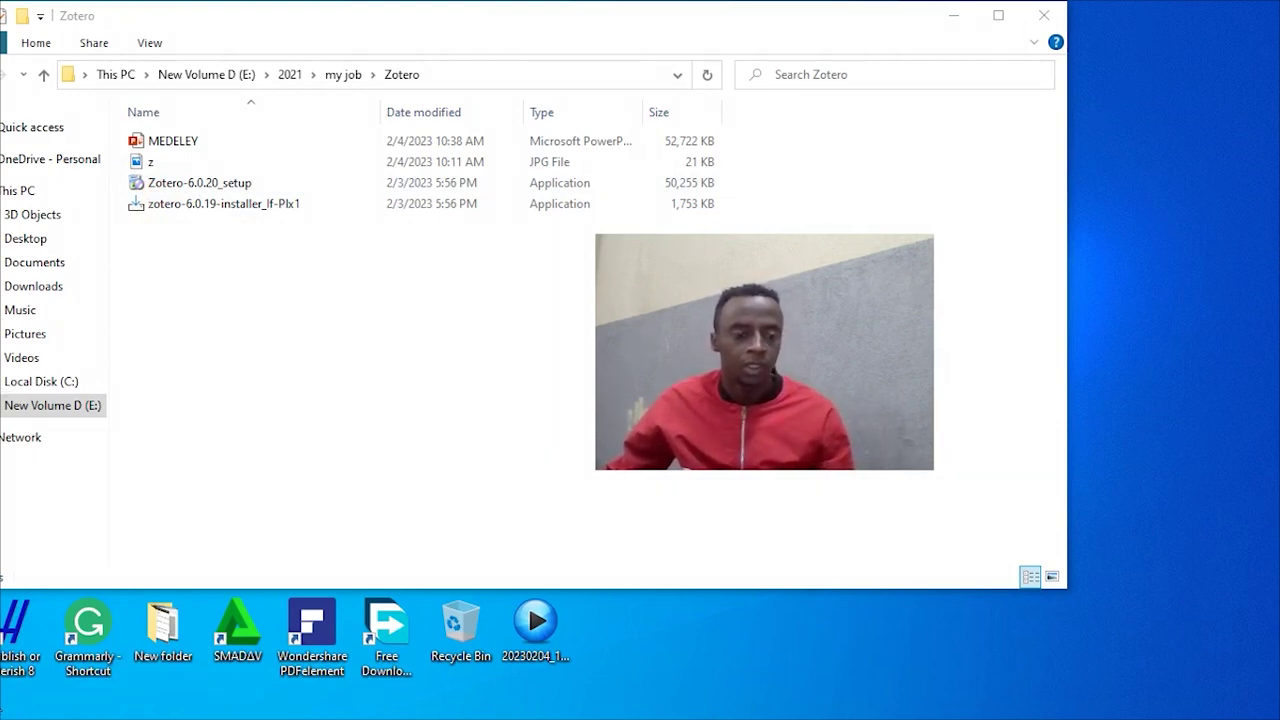
{"action": "left_click", "coordinate": [215, 190]}
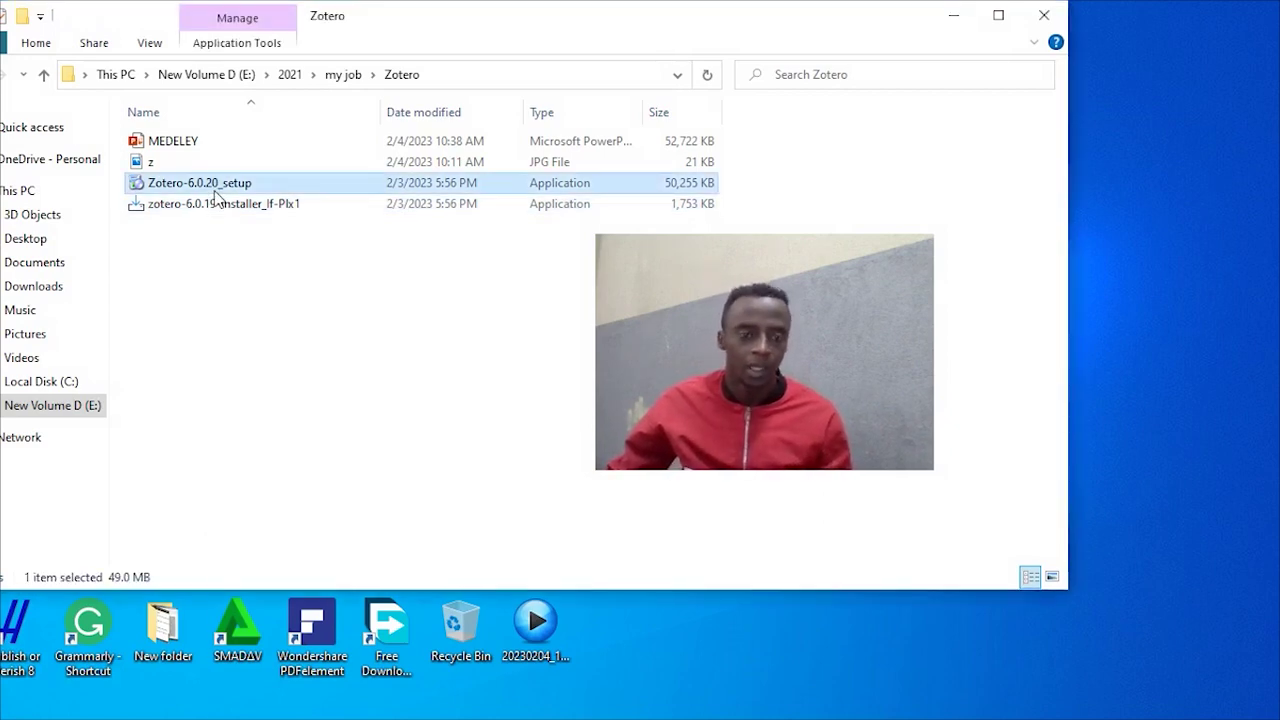
{"action": "right_click", "coordinate": [215, 193]}
{"action": "left_click", "coordinate": [241, 180]}
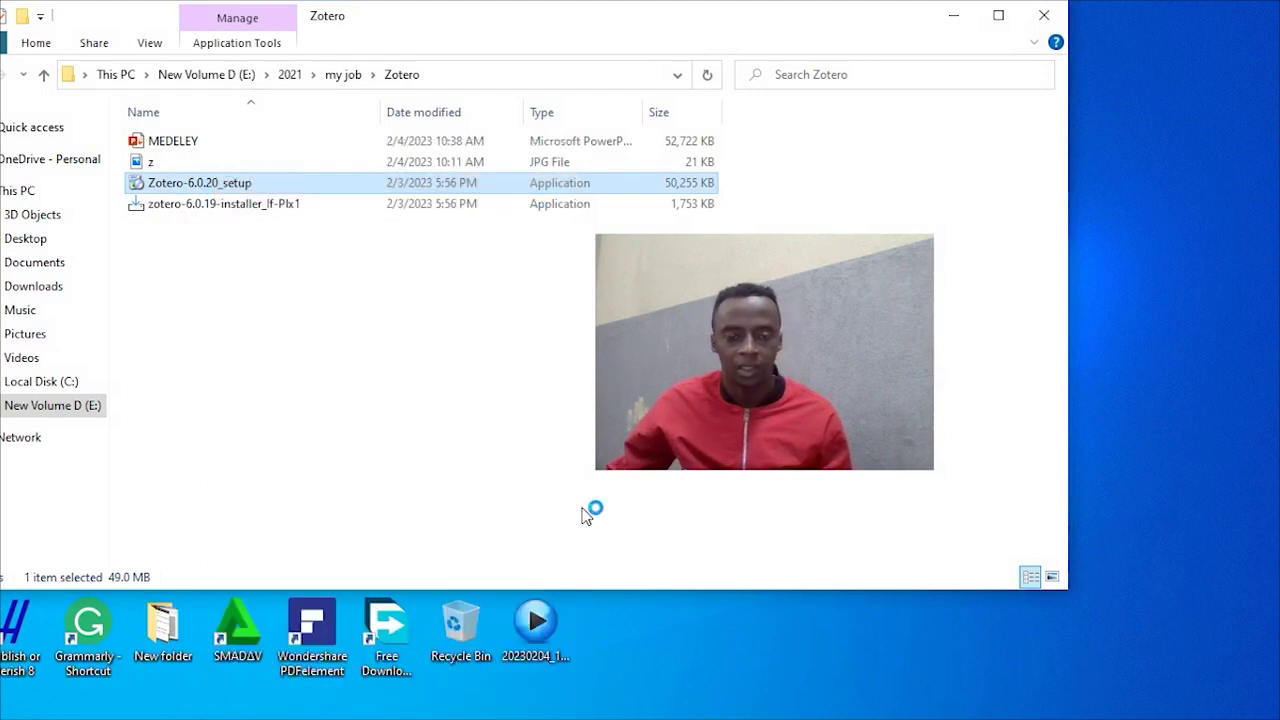
{"action": "left_click_drag", "start_coordinate": [566, 367], "coordinate": [712, 265]}
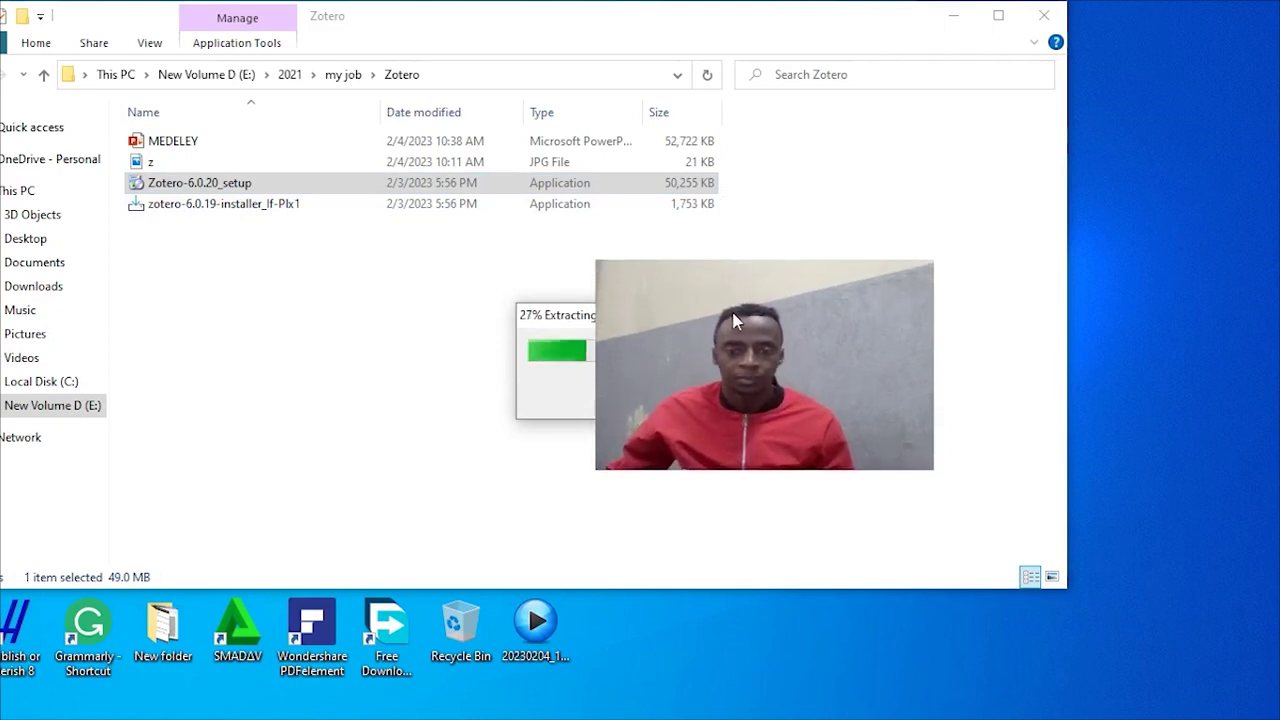
{"action": "left_click_drag", "start_coordinate": [744, 315], "coordinate": [826, 217]}
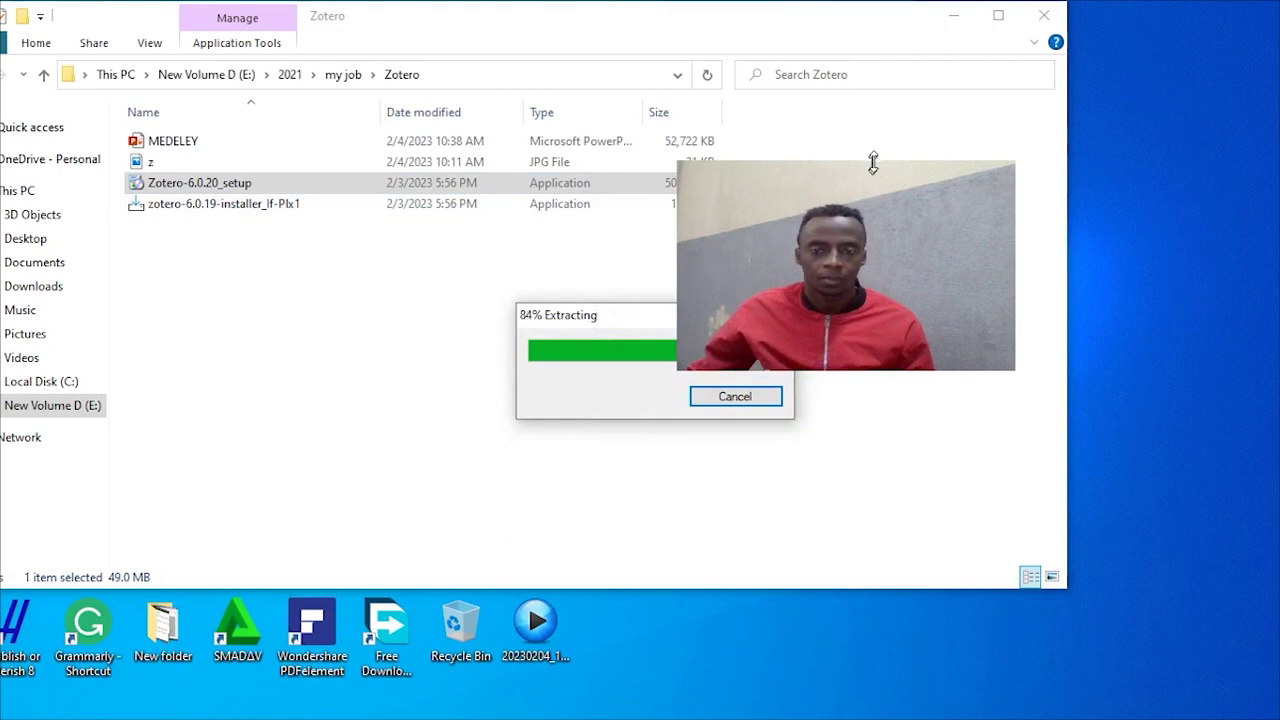
{"action": "left_click_drag", "start_coordinate": [871, 162], "coordinate": [875, 134]}
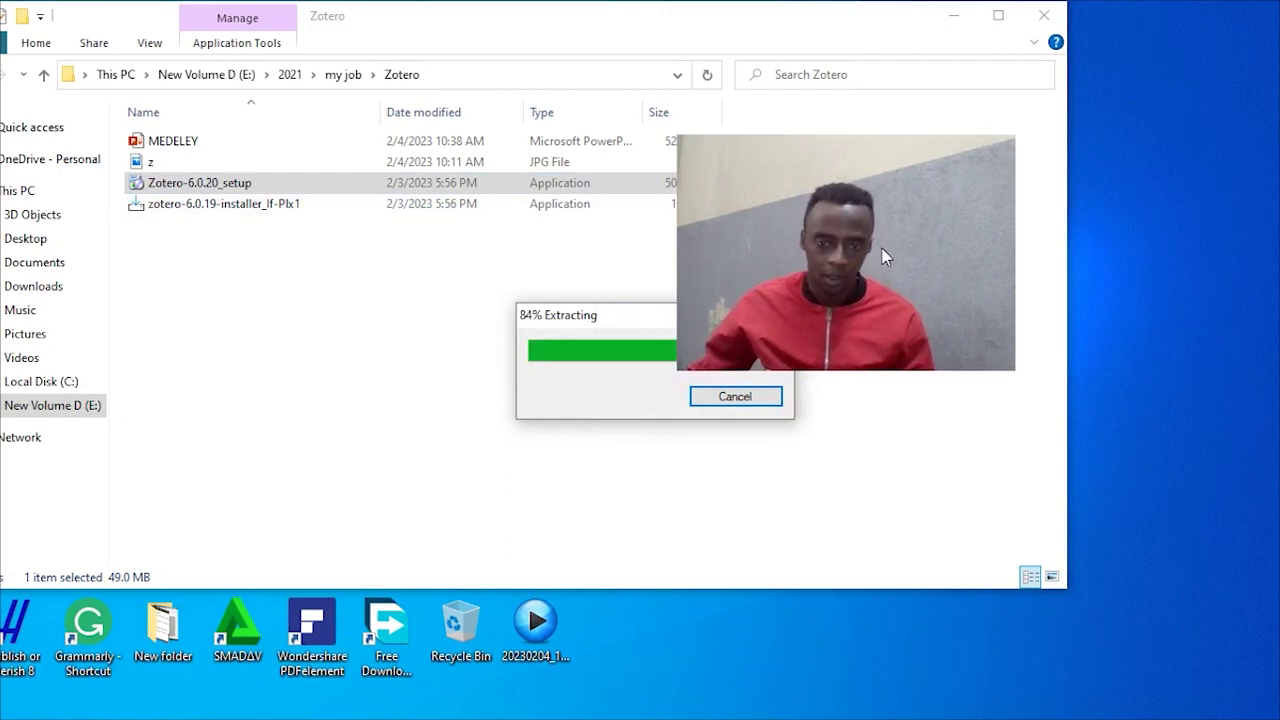
{"action": "left_click_drag", "start_coordinate": [882, 248], "coordinate": [364, 312]}
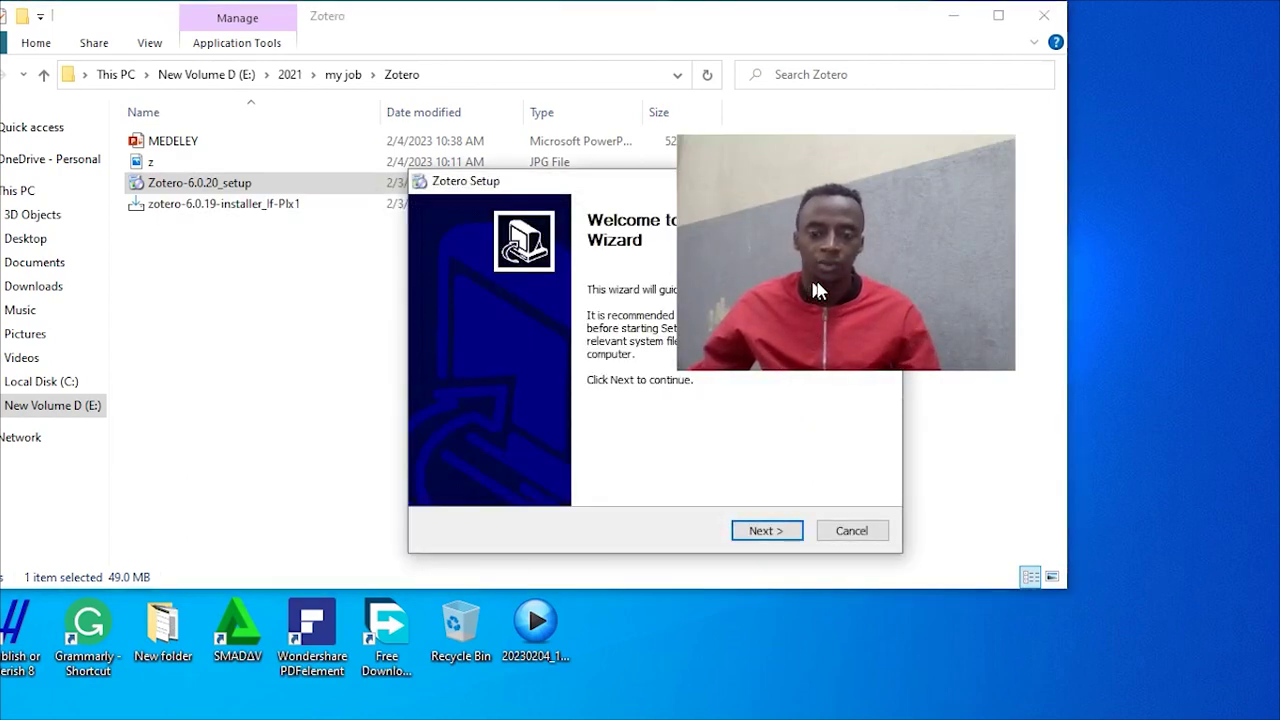
{"action": "left_click_drag", "start_coordinate": [813, 277], "coordinate": [899, 272]}
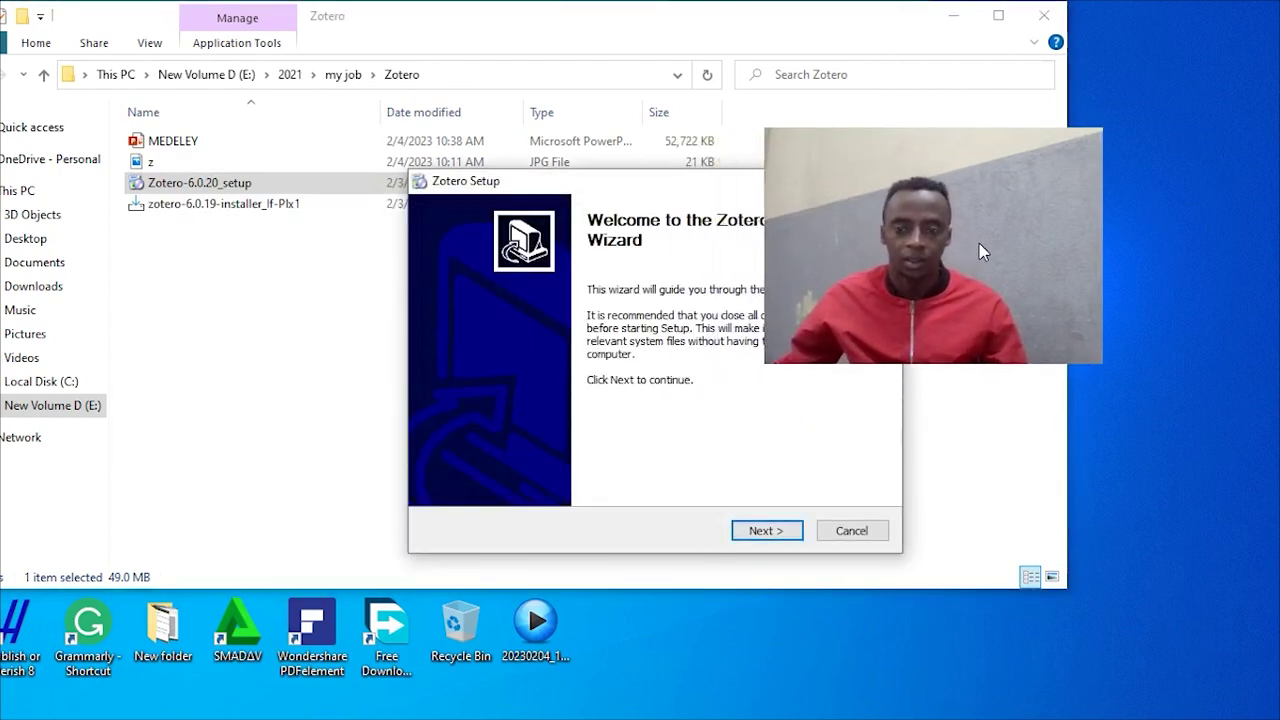
{"action": "left_click_drag", "start_coordinate": [974, 245], "coordinate": [1043, 238]}
- Install Zotero with the Standard setup type and finish the wizard with launching Zotero enabled
{"action": "left_click", "coordinate": [768, 531]}
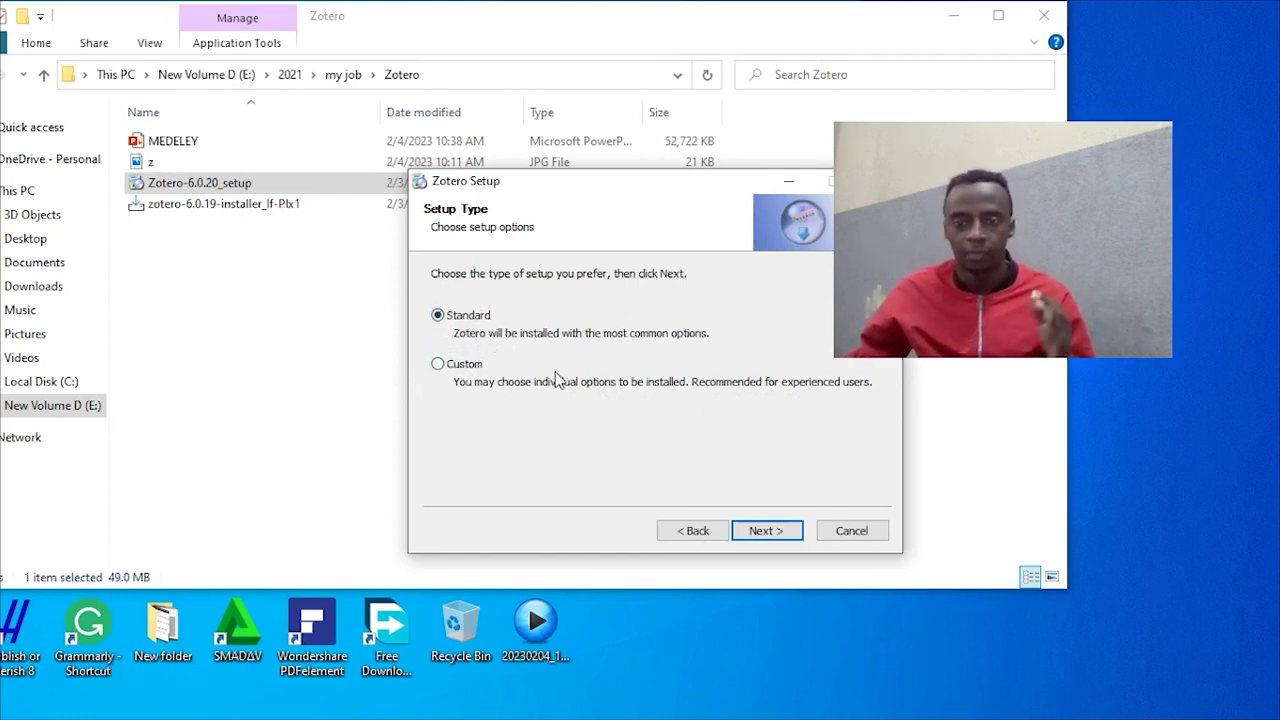
{"action": "left_click", "coordinate": [762, 535]}
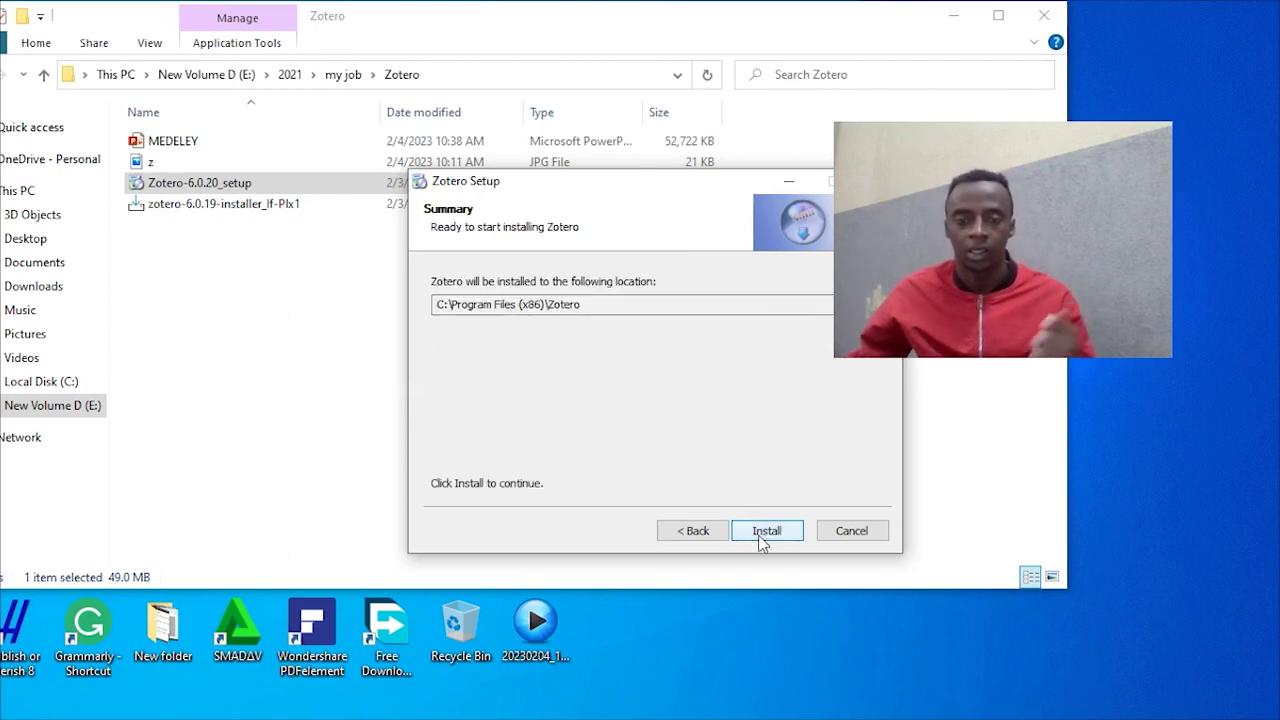
{"action": "left_click", "coordinate": [762, 535]}
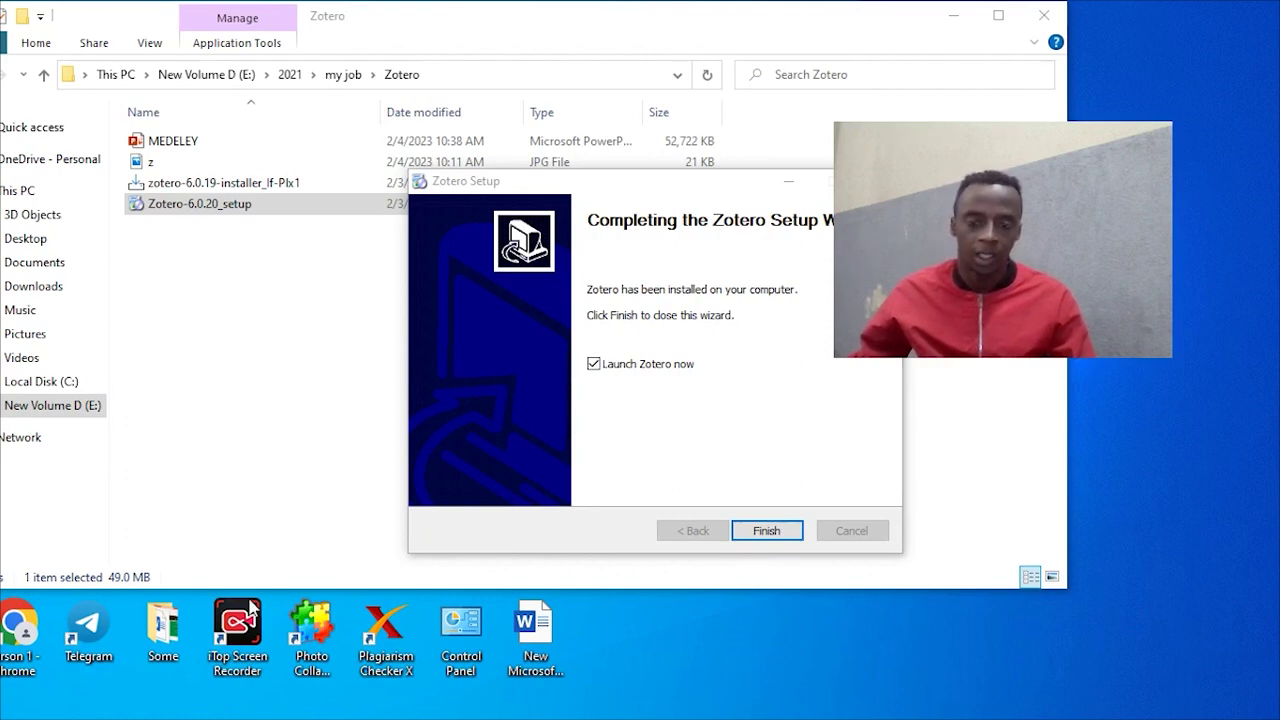
{"action": "mouse_move", "coordinate": [733, 486]}
{"action": "left_mouse_down"}
{"action": "mouse_move", "coordinate": [671, 506]}
{"action": "mouse_move", "coordinate": [700, 562]}
{"action": "mouse_move", "coordinate": [800, 567]}
{"action": "left_mouse_up"}
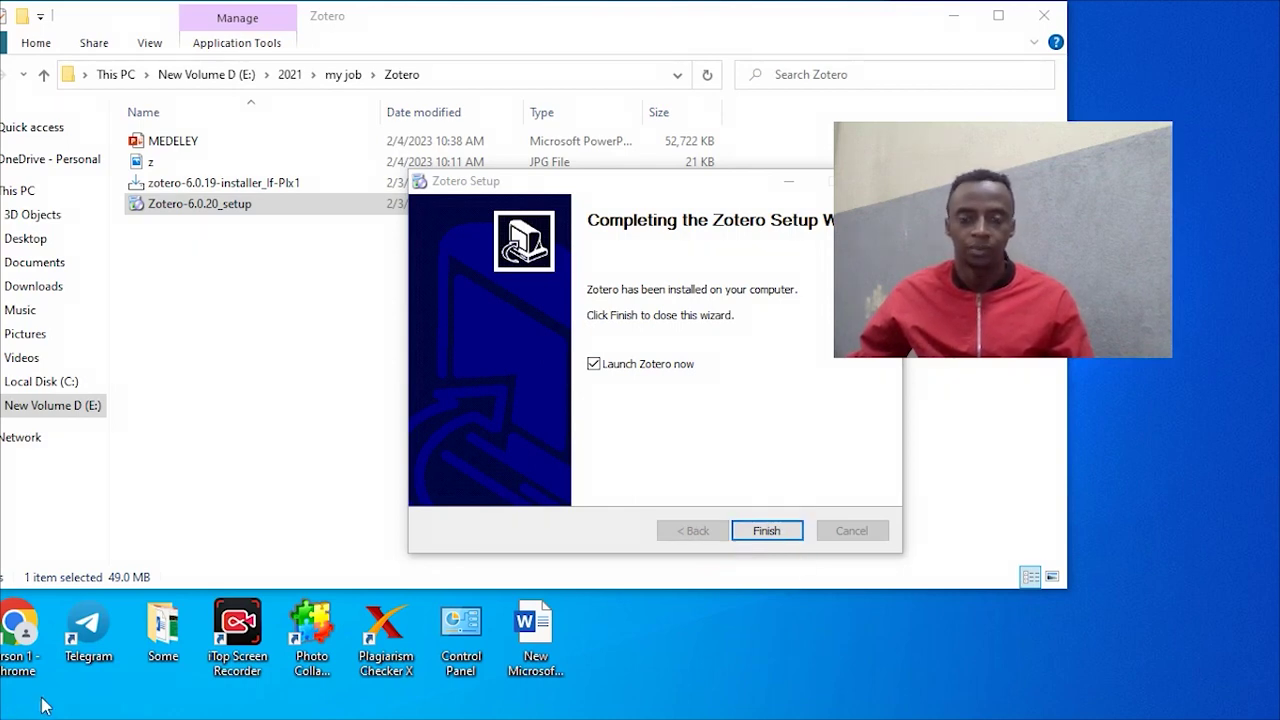
{"action": "left_click", "coordinate": [780, 525]}
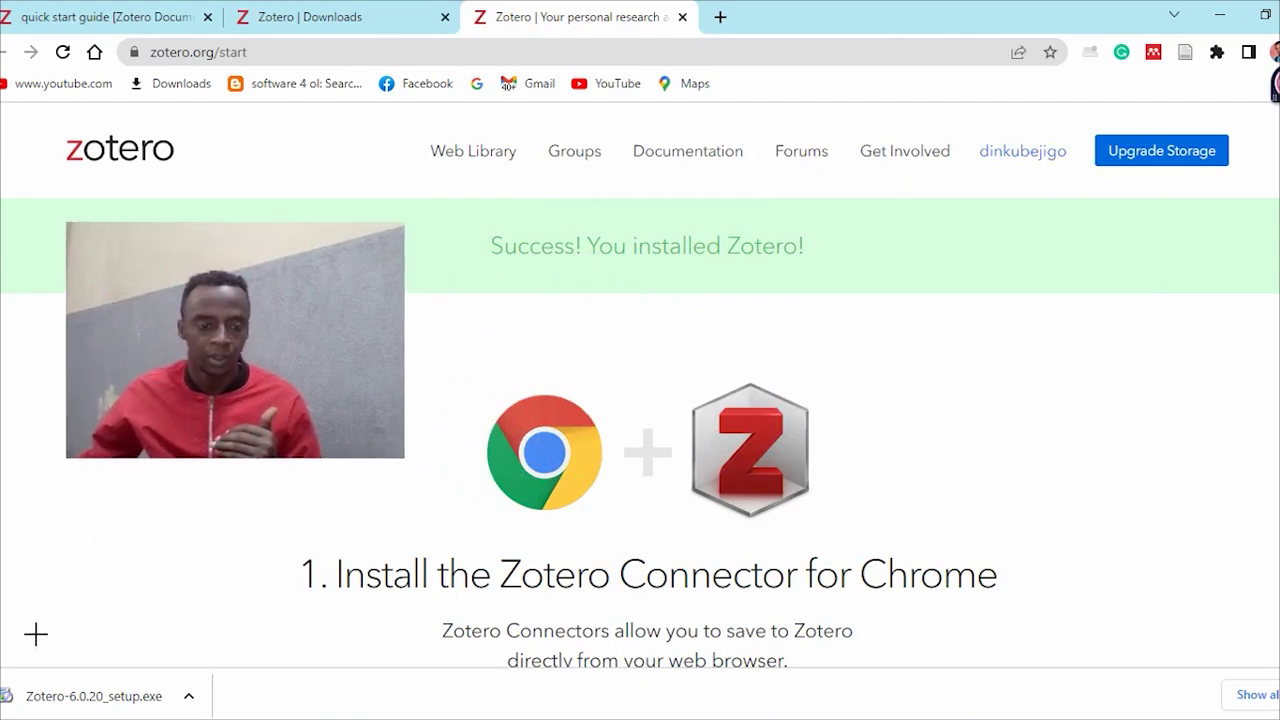
{"action": "left_click_drag", "start_coordinate": [323, 535], "coordinate": [357, 610]}
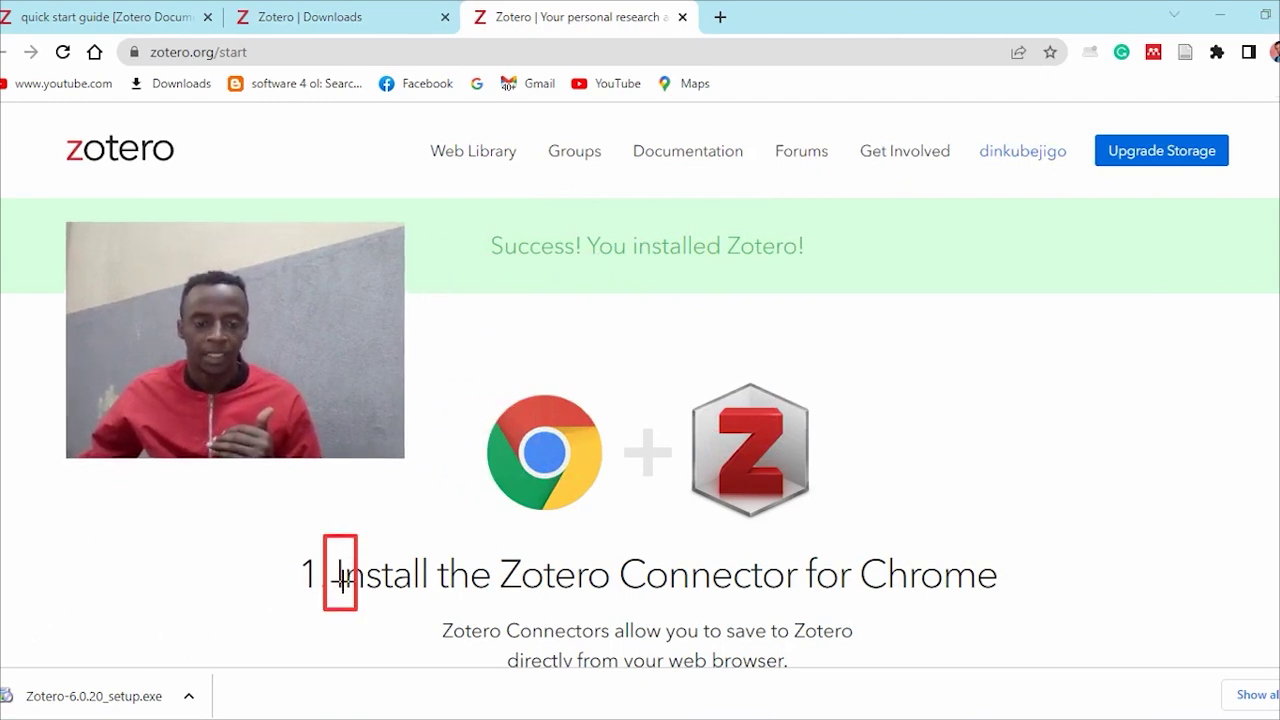
{"action": "mouse_move", "coordinate": [409, 546]}
{"action": "left_mouse_down"}
{"action": "mouse_move", "coordinate": [770, 571]}
{"action": "mouse_move", "coordinate": [853, 537]}
{"action": "mouse_move", "coordinate": [1027, 557]}
{"action": "mouse_move", "coordinate": [966, 602]}
{"action": "mouse_move", "coordinate": [378, 618]}
{"action": "left_mouse_up"}
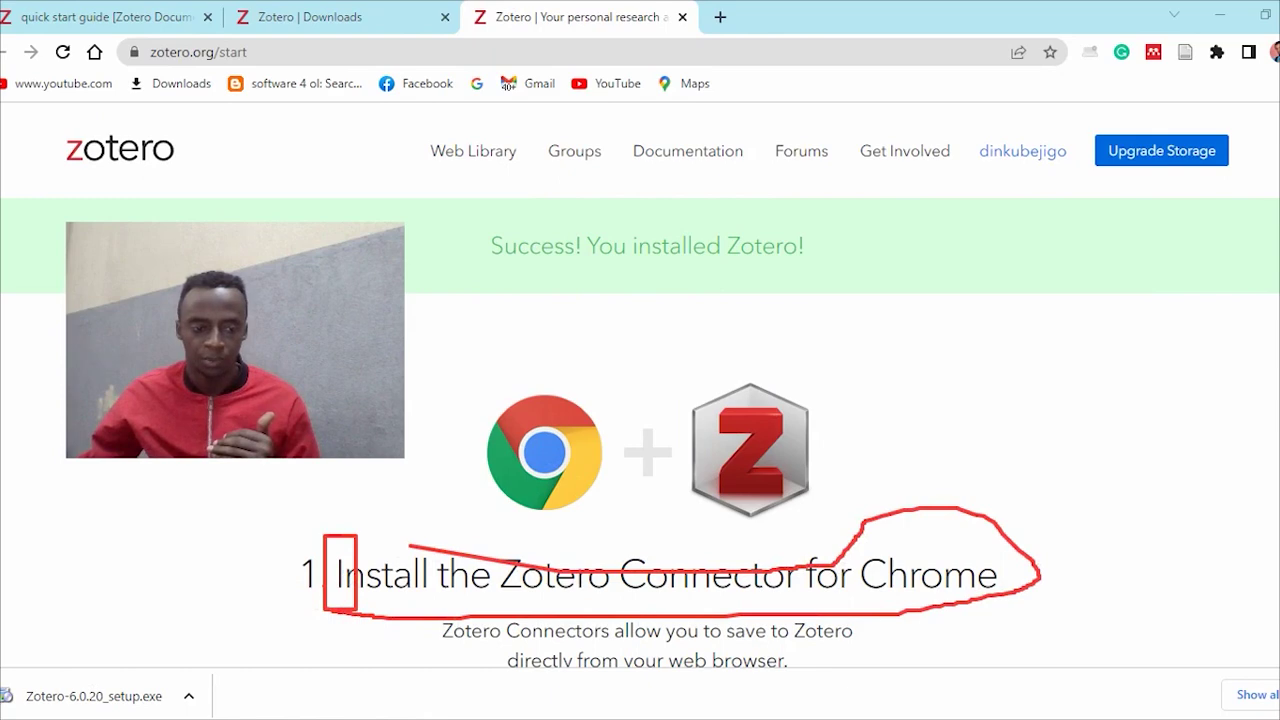
{"action": "key", "text": "Escape"}
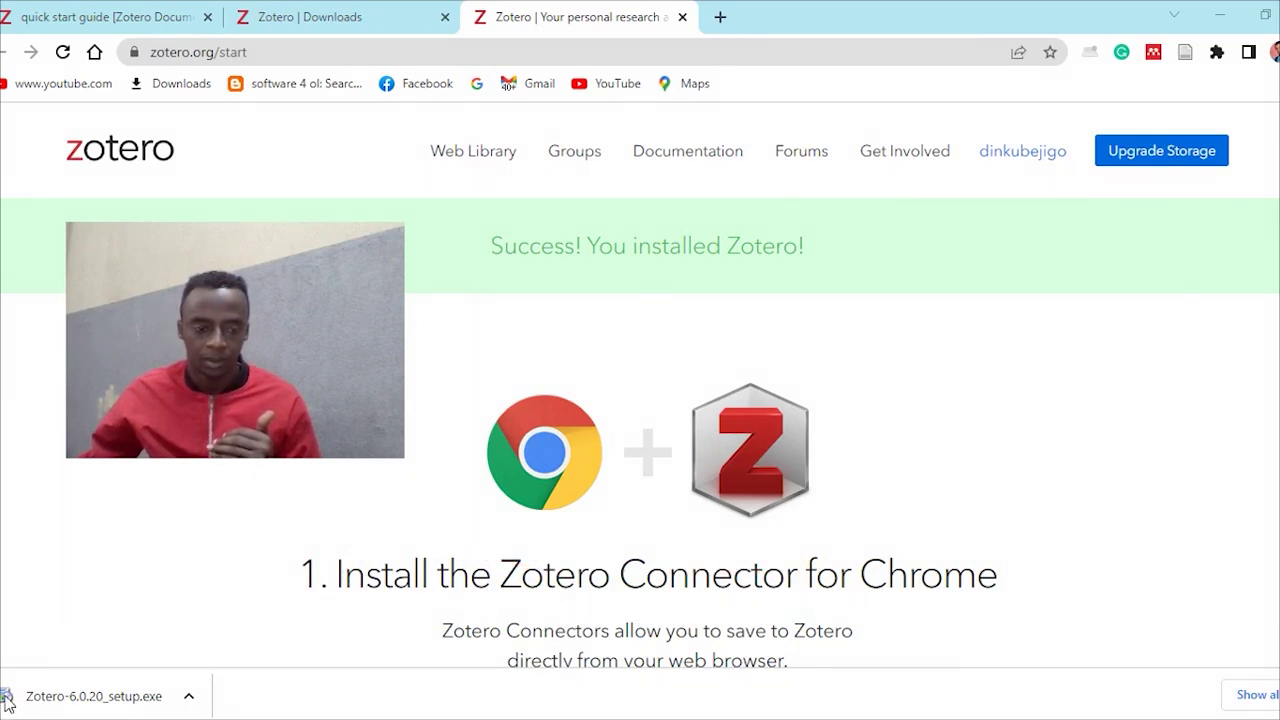
{"action": "mouse_move", "coordinate": [322, 601]}
{"action": "left_mouse_down"}
{"action": "mouse_move", "coordinate": [924, 604]}
{"action": "mouse_move", "coordinate": [1043, 567]}
{"action": "mouse_move", "coordinate": [298, 541]}
{"action": "left_mouse_up"}
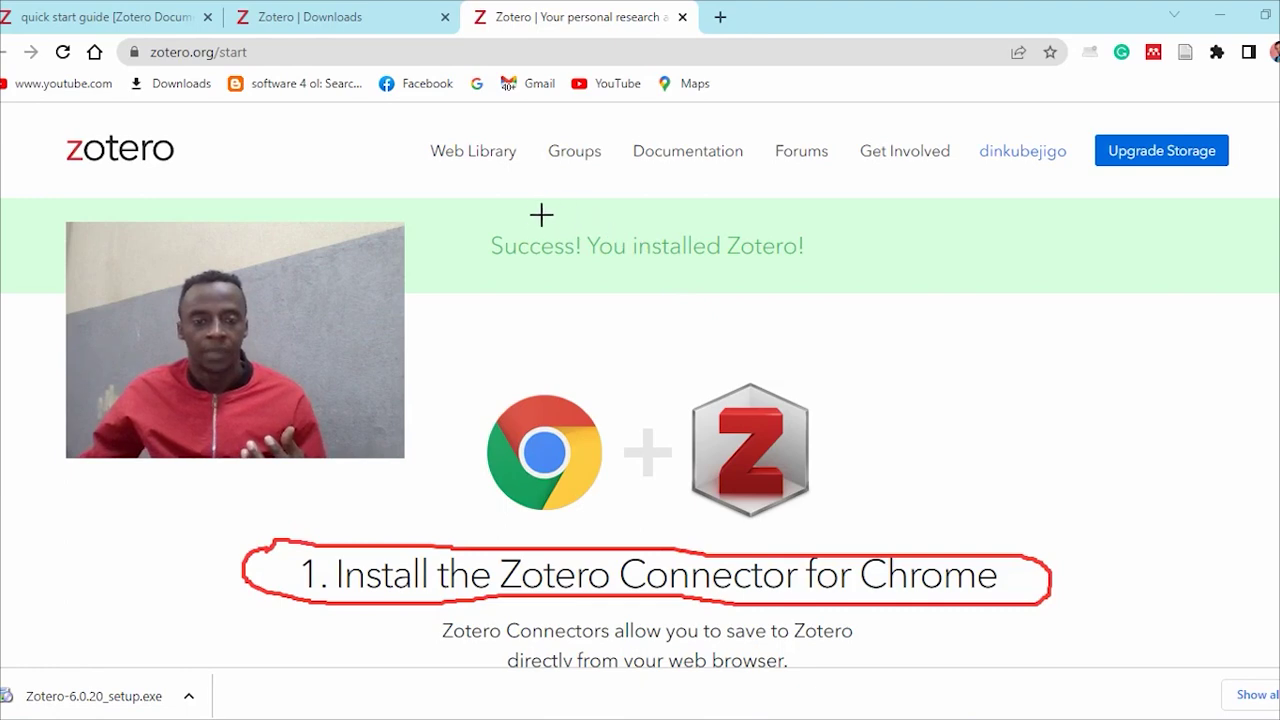
{"action": "mouse_move", "coordinate": [458, 262]}
{"action": "left_mouse_down"}
{"action": "mouse_move", "coordinate": [846, 257]}
{"action": "mouse_move", "coordinate": [669, 203]}
{"action": "mouse_move", "coordinate": [510, 218]}
{"action": "left_mouse_up"}
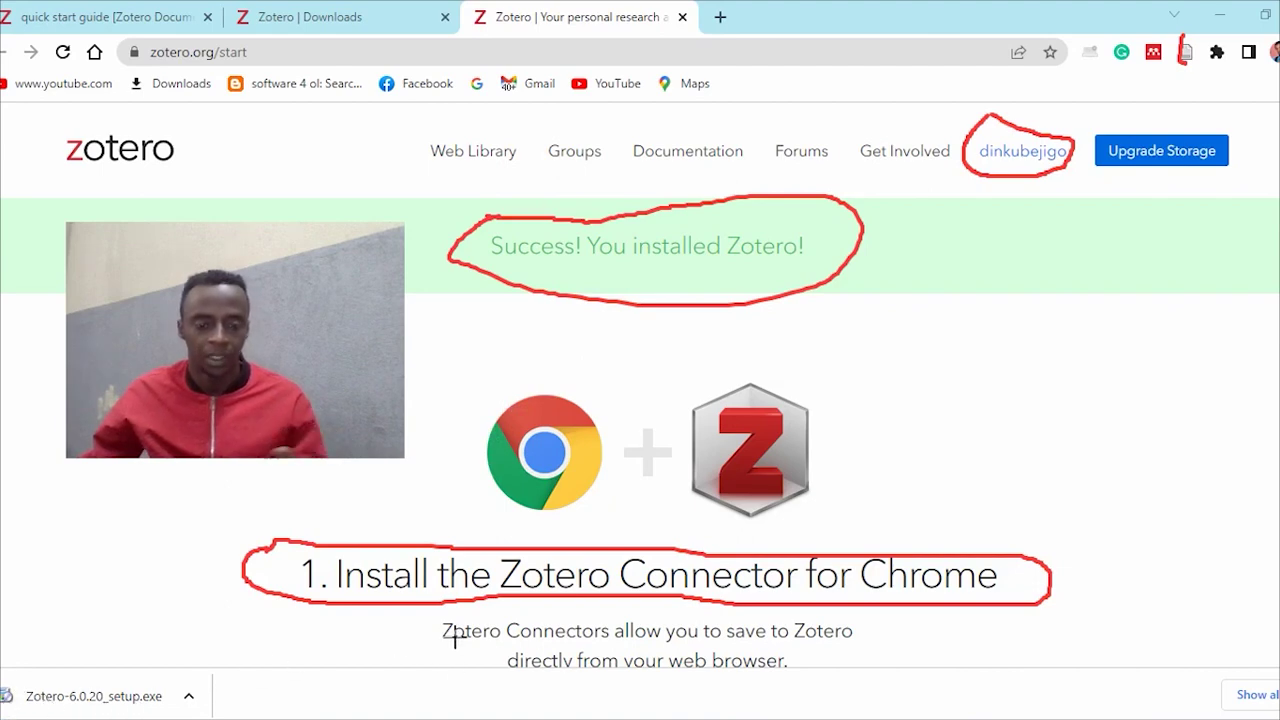
- Open the Zotero Connector for Chrome page from the Zotero start page and check the browser's extensions
{"action": "scroll", "coordinate": [460, 638], "scroll_direction": "down", "scroll_amount": 3}
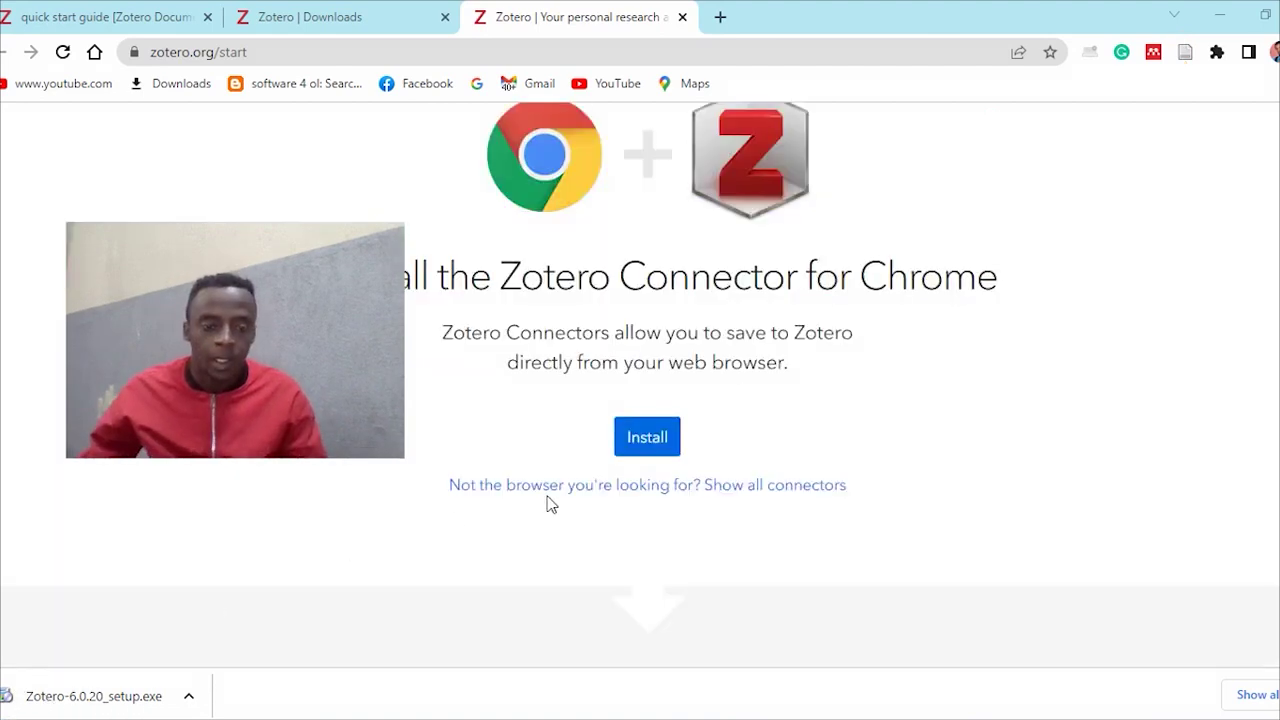
{"action": "left_click", "coordinate": [650, 442]}
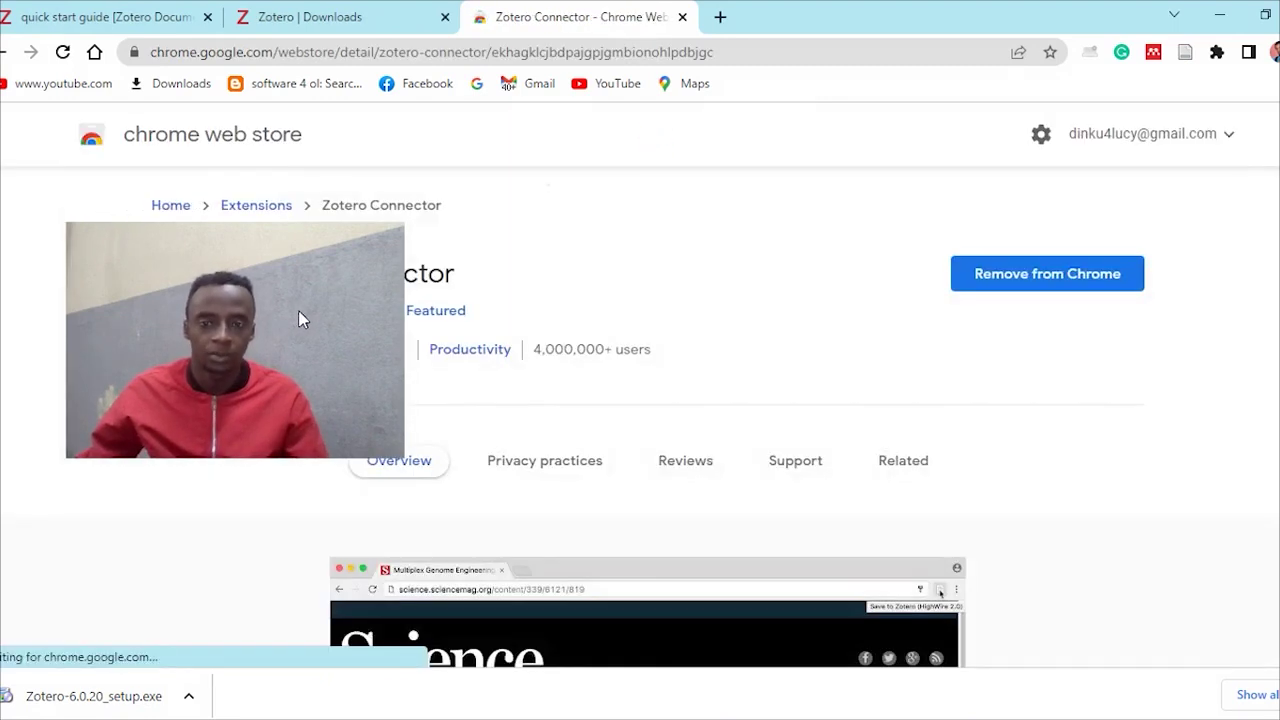
{"action": "left_click_drag", "start_coordinate": [298, 306], "coordinate": [722, 399]}
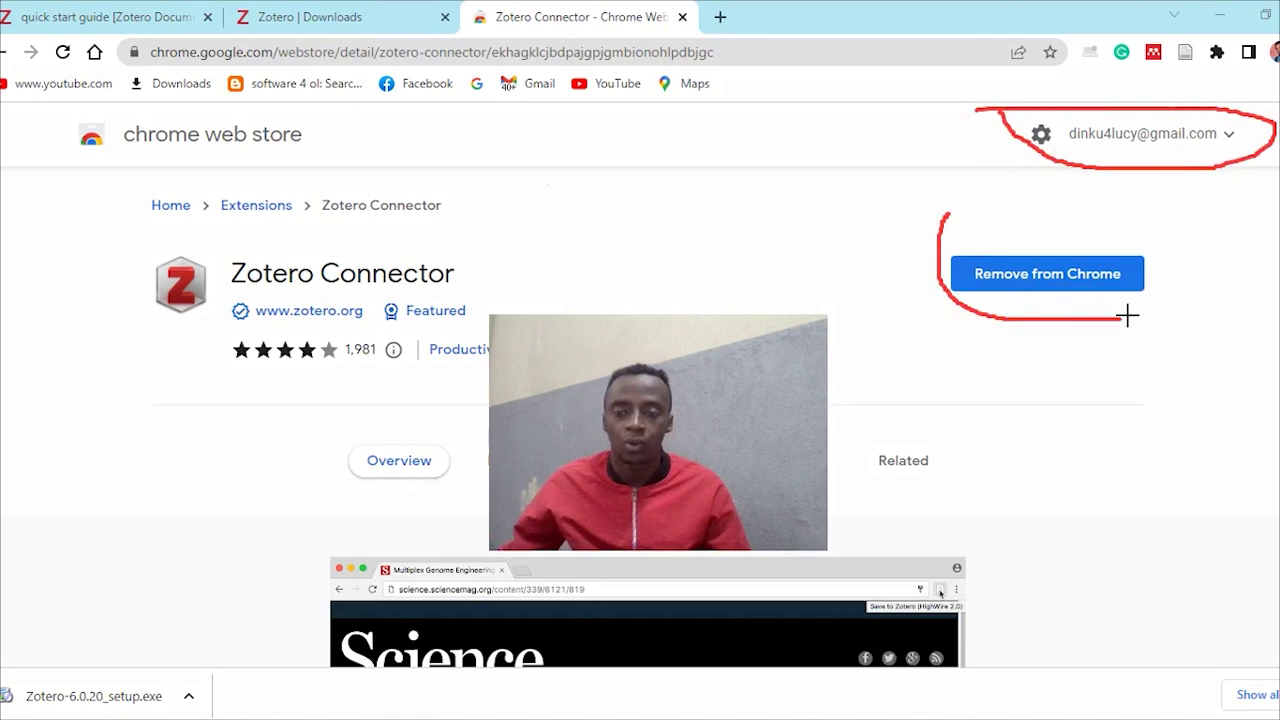
{"action": "left_click_drag", "start_coordinate": [1133, 246], "coordinate": [970, 218]}
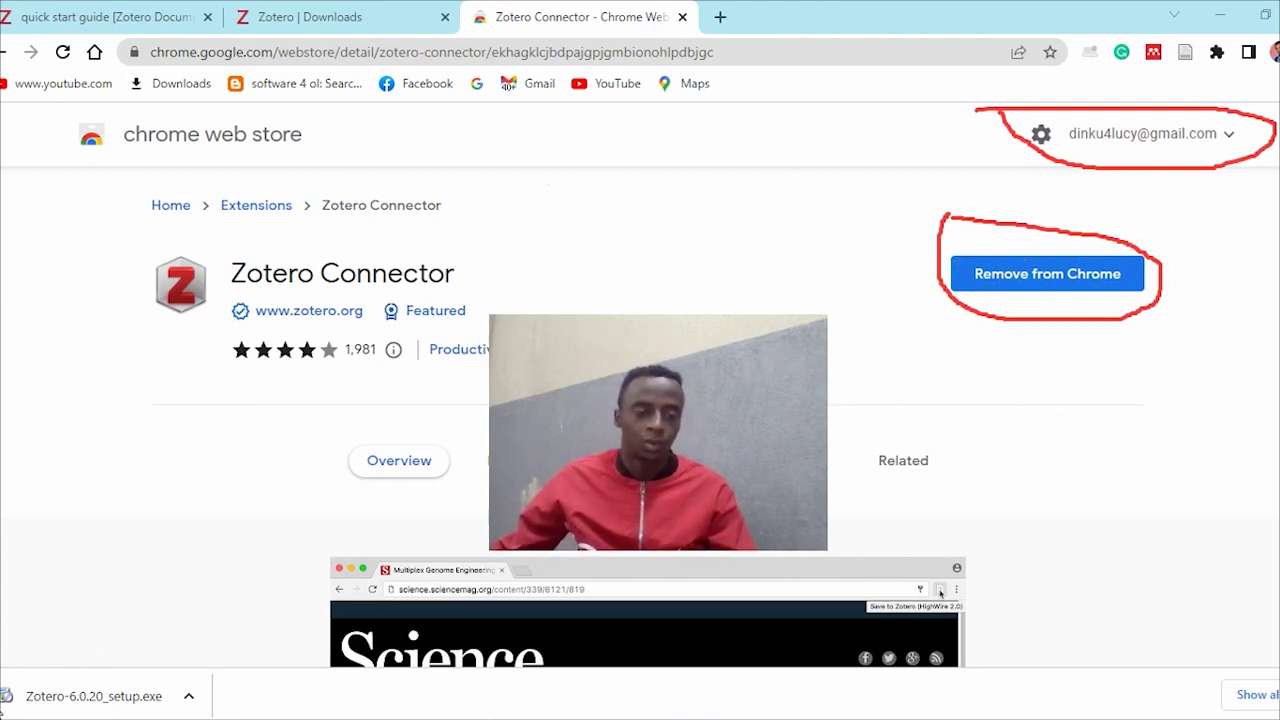
{"action": "key", "text": "Escape"}
{"action": "left_click", "coordinate": [1218, 56]}
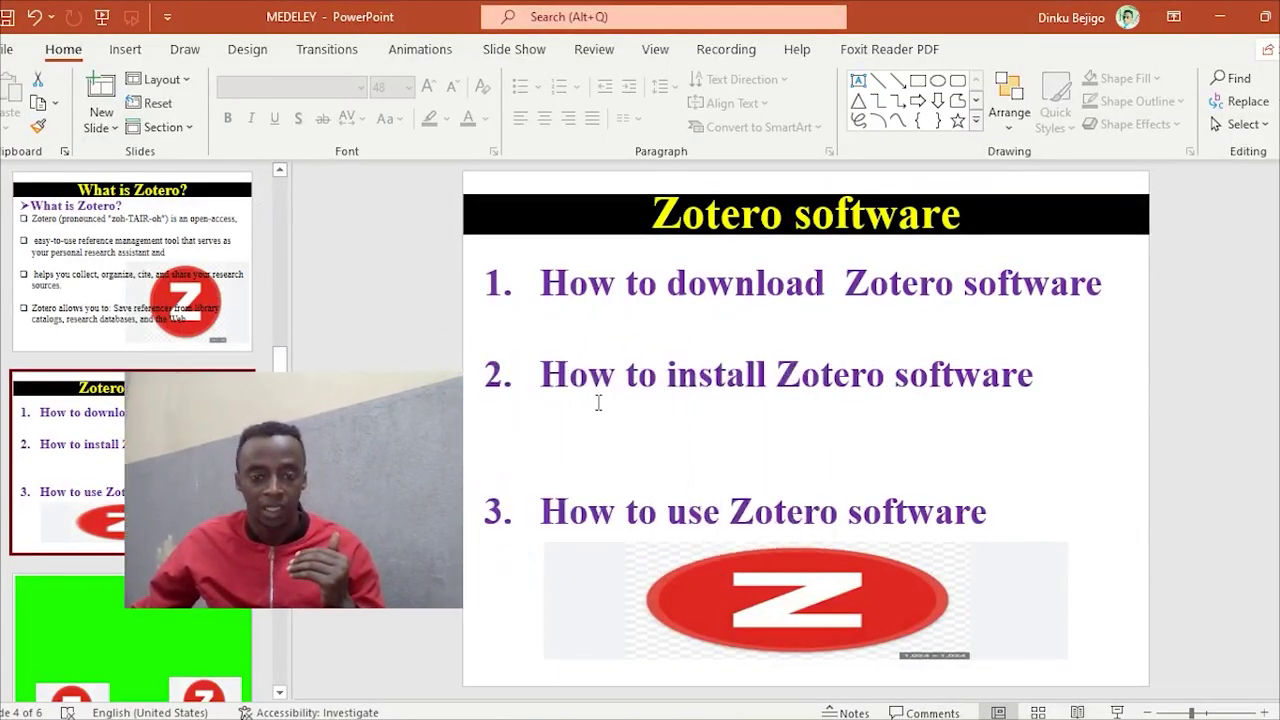
- Present the "Zotero software" slide of the MEDELEY presentation in PowerPoint as a slide show
{"action": "left_click", "coordinate": [1117, 711]}
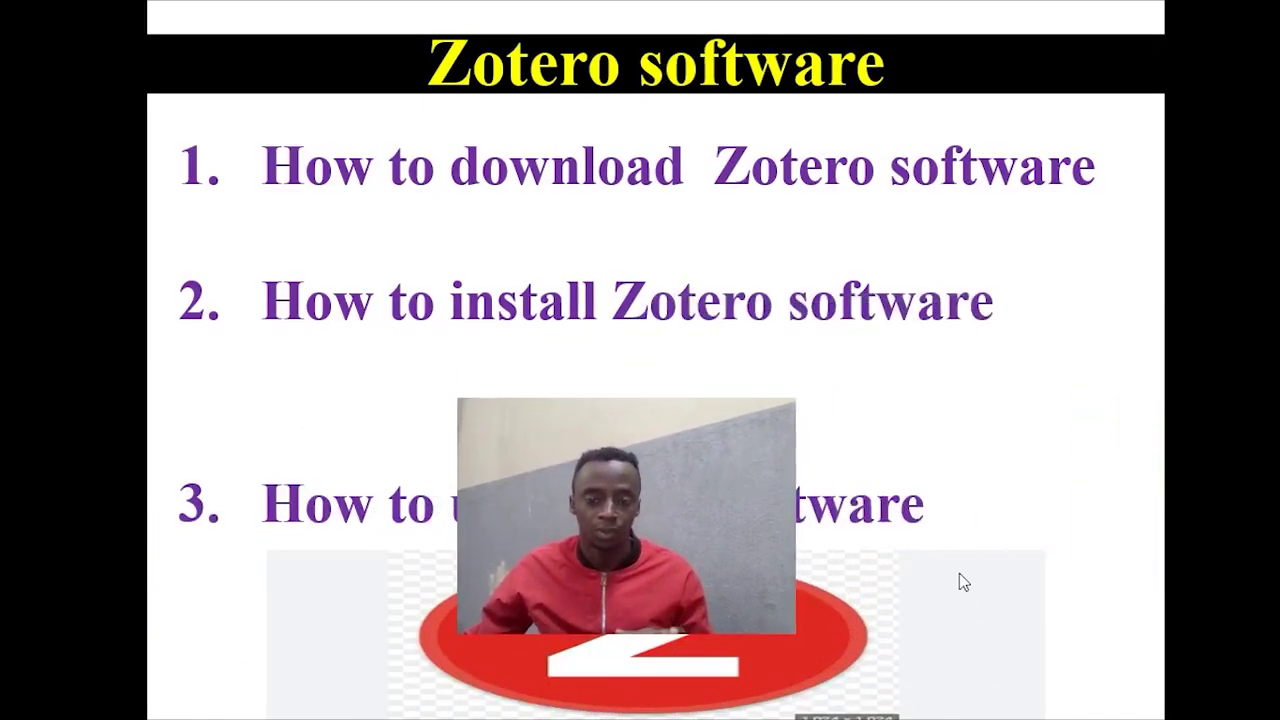
{"action": "left_click_drag", "start_coordinate": [641, 541], "coordinate": [897, 540]}
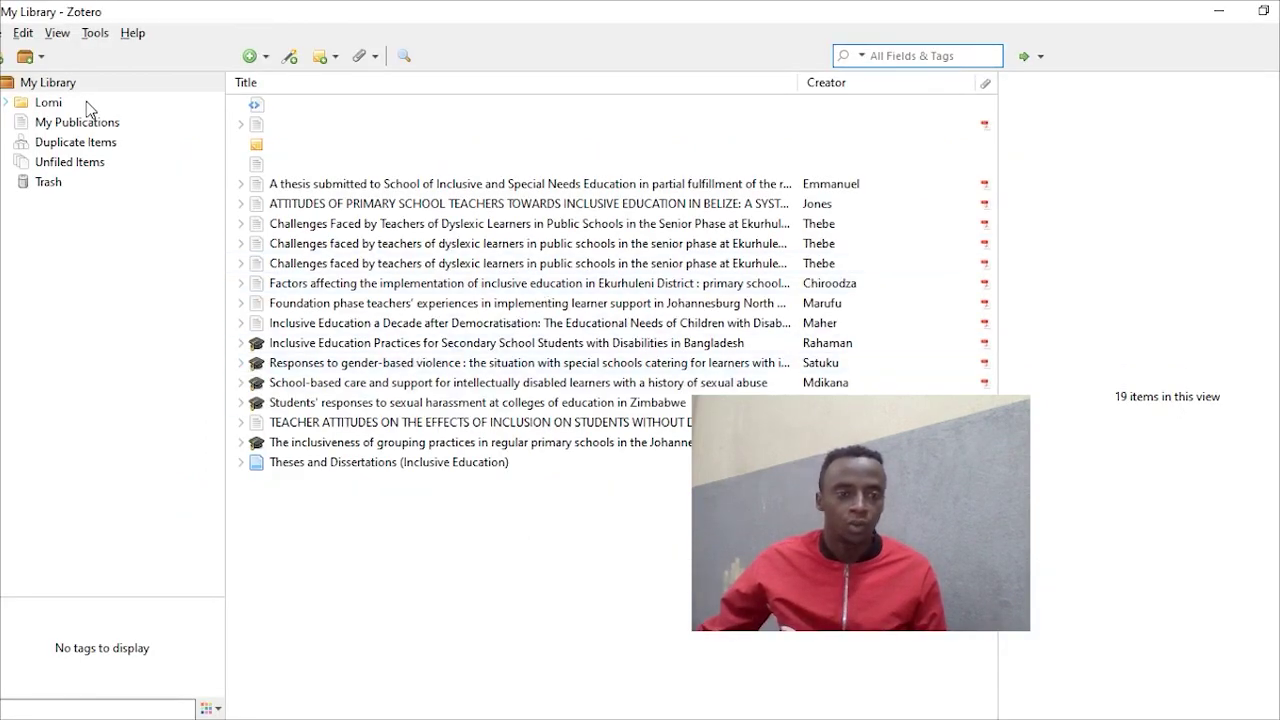
- Switch to Zotero and view the items in the Lomi collection
{"action": "left_click", "coordinate": [75, 100]}
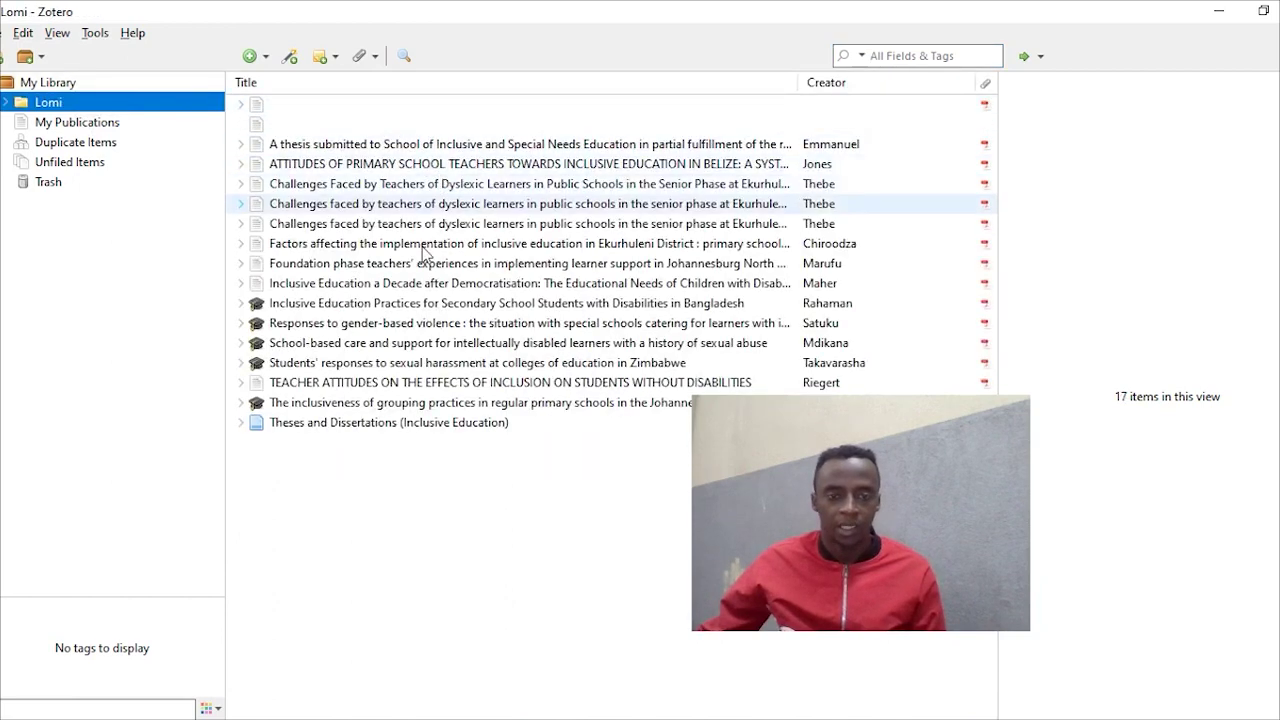
{"action": "left_click", "coordinate": [517, 486]}
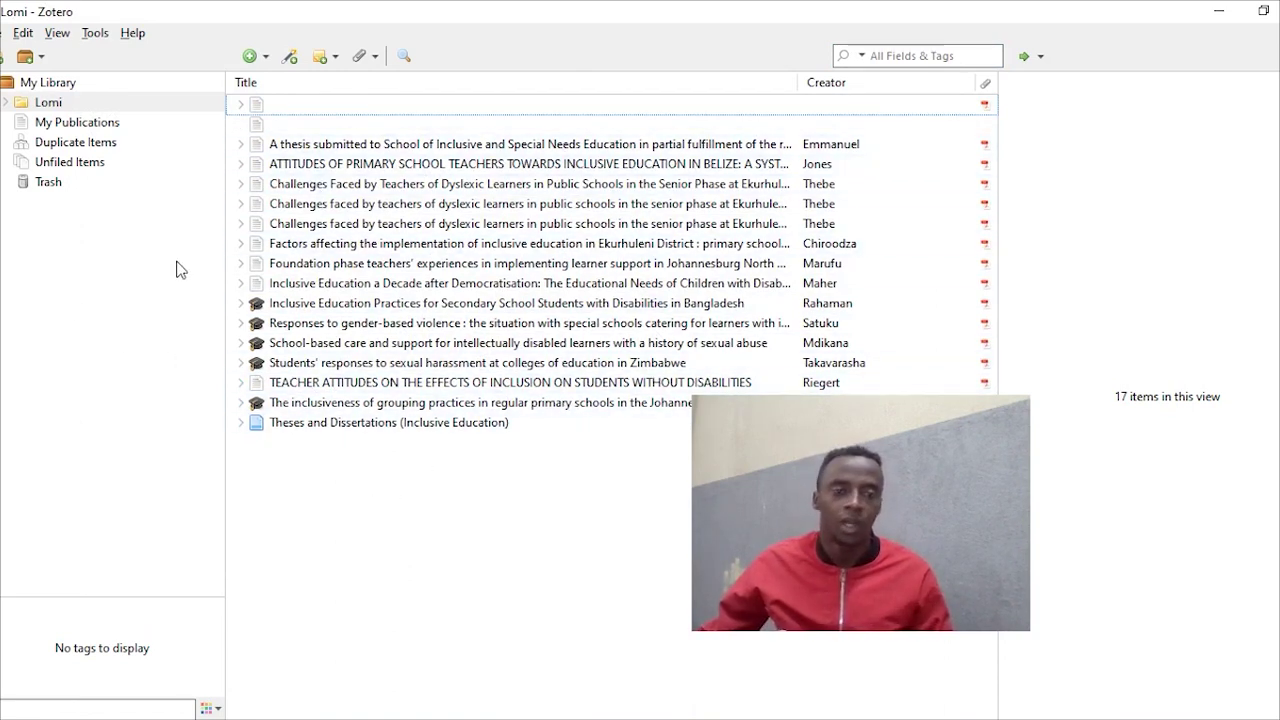
{"action": "left_click_drag", "start_coordinate": [868, 478], "coordinate": [686, 500]}
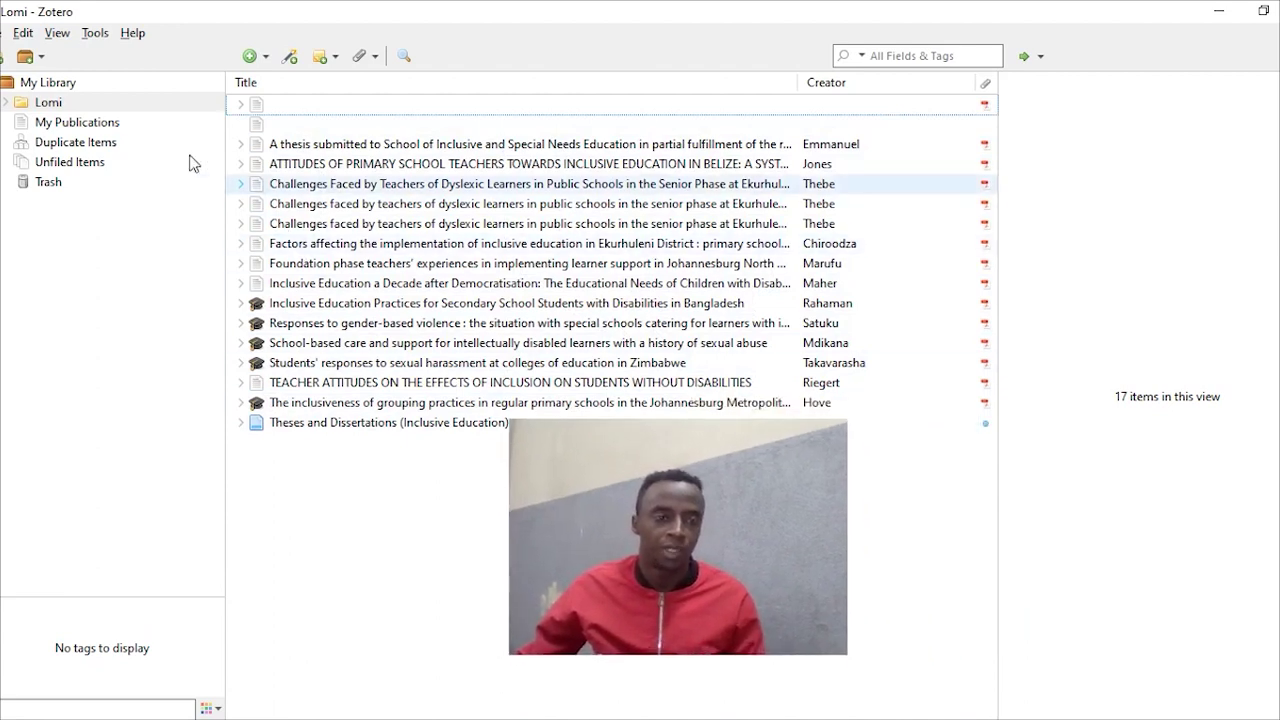
{"action": "left_click", "coordinate": [74, 85]}
{"action": "right_click", "coordinate": [73, 86]}
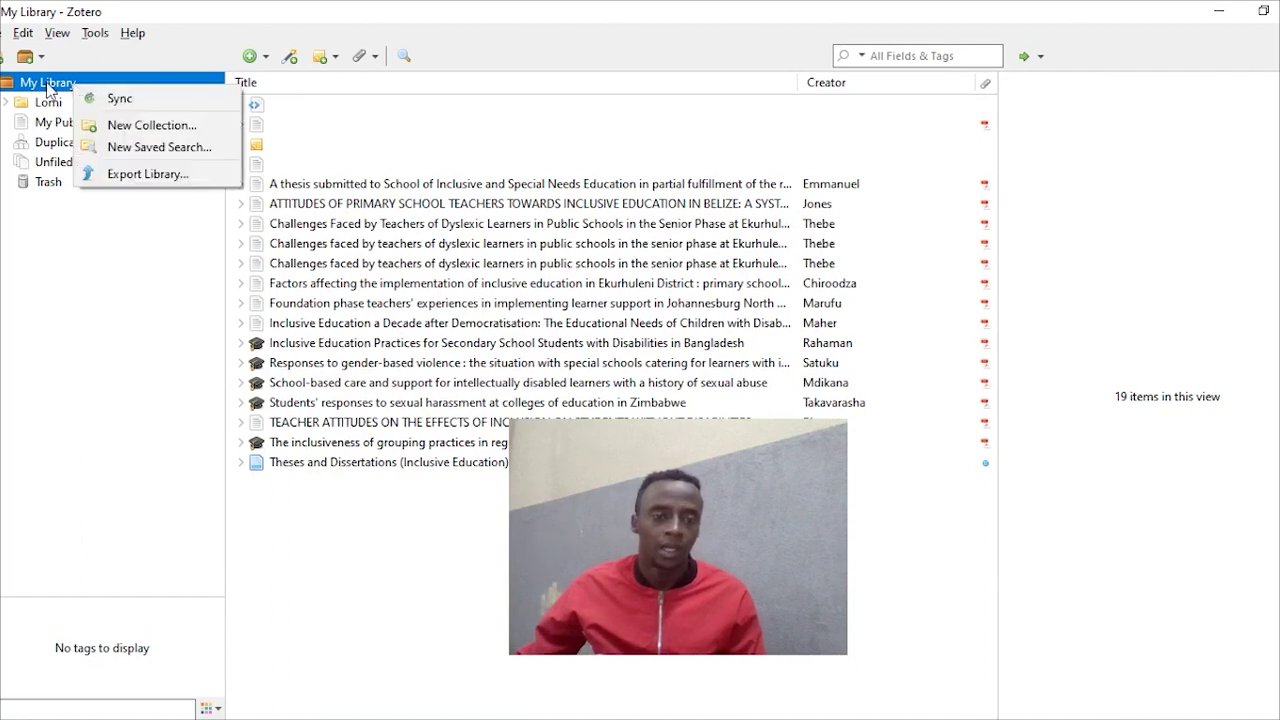
{"action": "left_click", "coordinate": [110, 129]}
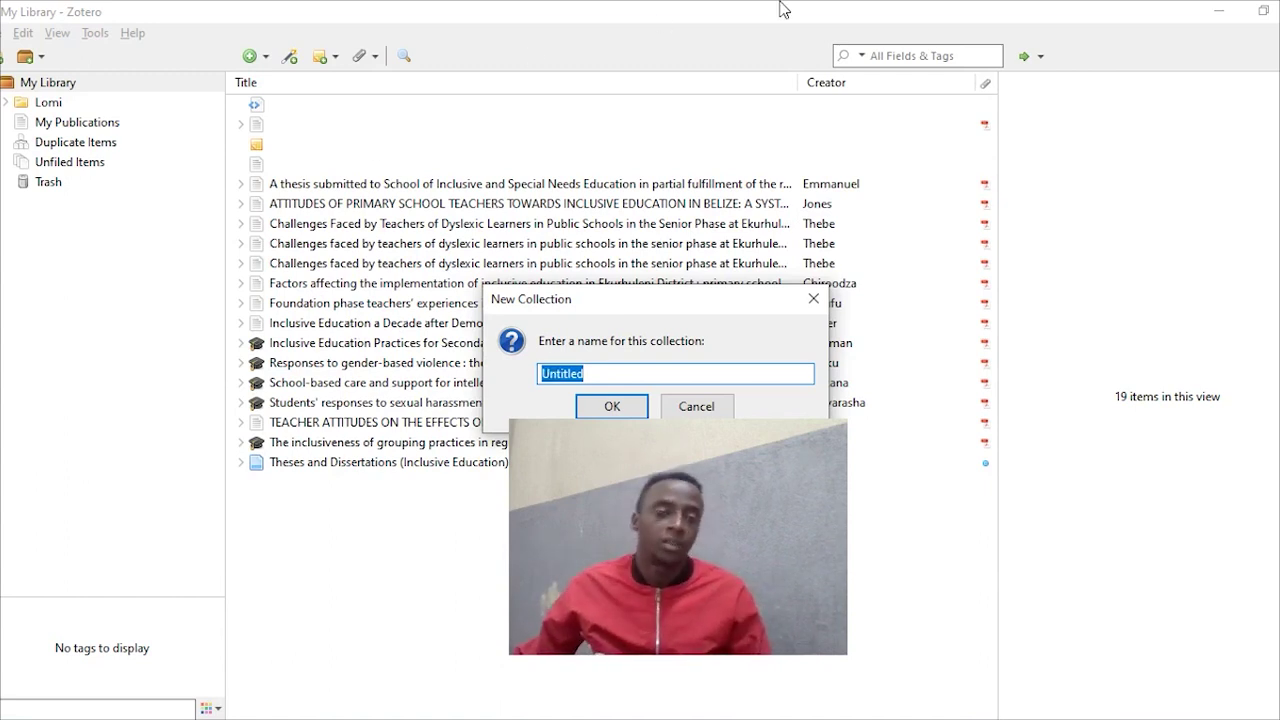
{"action": "left_click", "coordinate": [813, 298]}
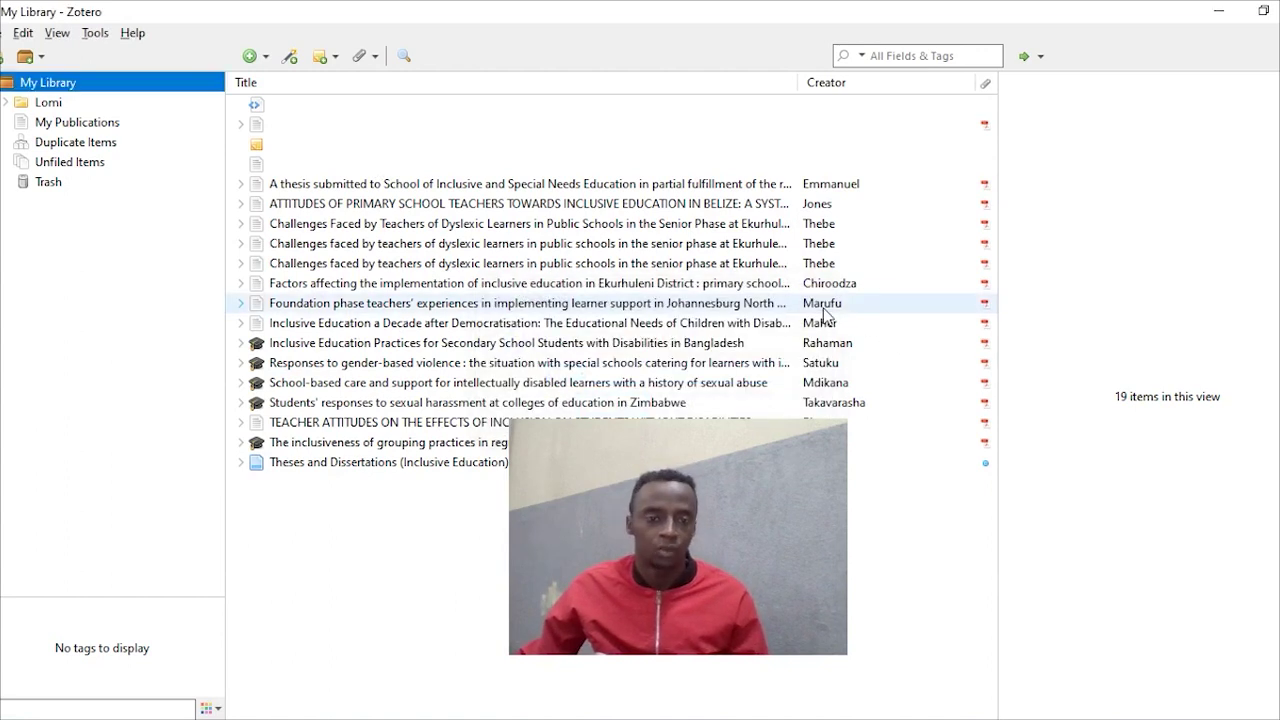
- Open the Zotero preferences and review the General file-handling options and the Sync account settings
{"action": "left_click", "coordinate": [23, 34]}
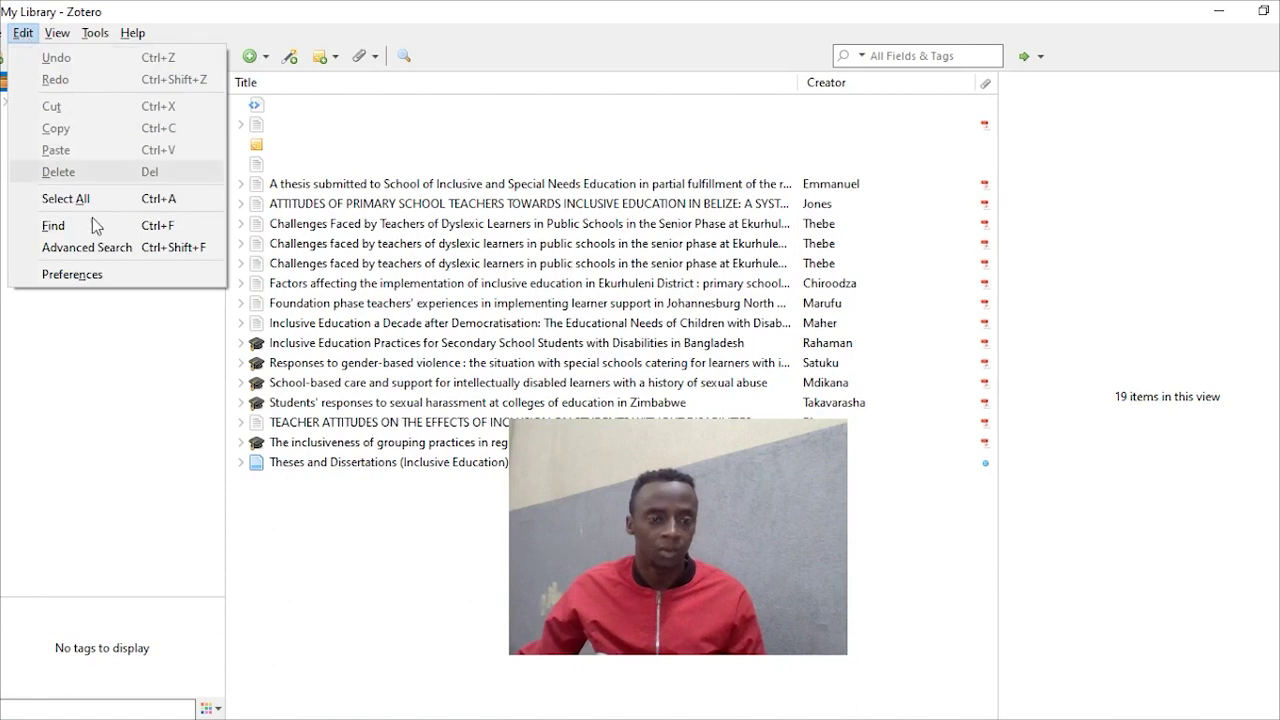
{"action": "left_click", "coordinate": [72, 274]}
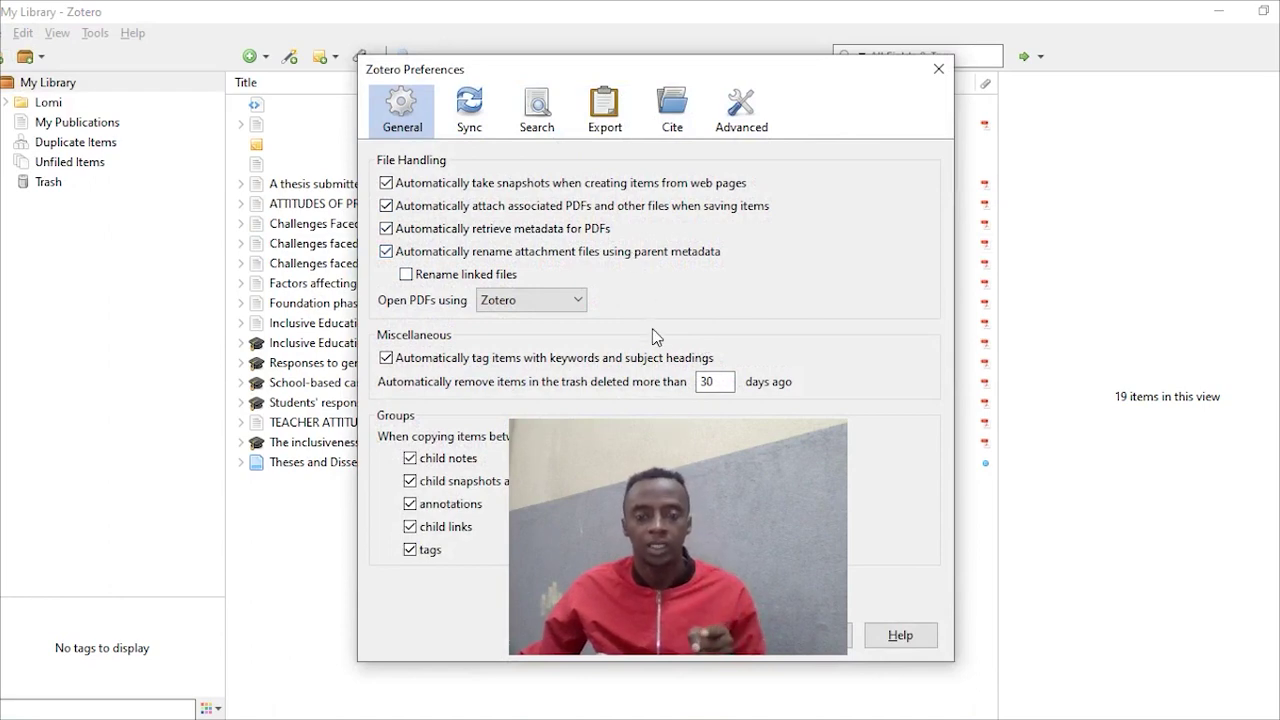
{"action": "left_click_drag", "start_coordinate": [678, 530], "coordinate": [874, 440]}
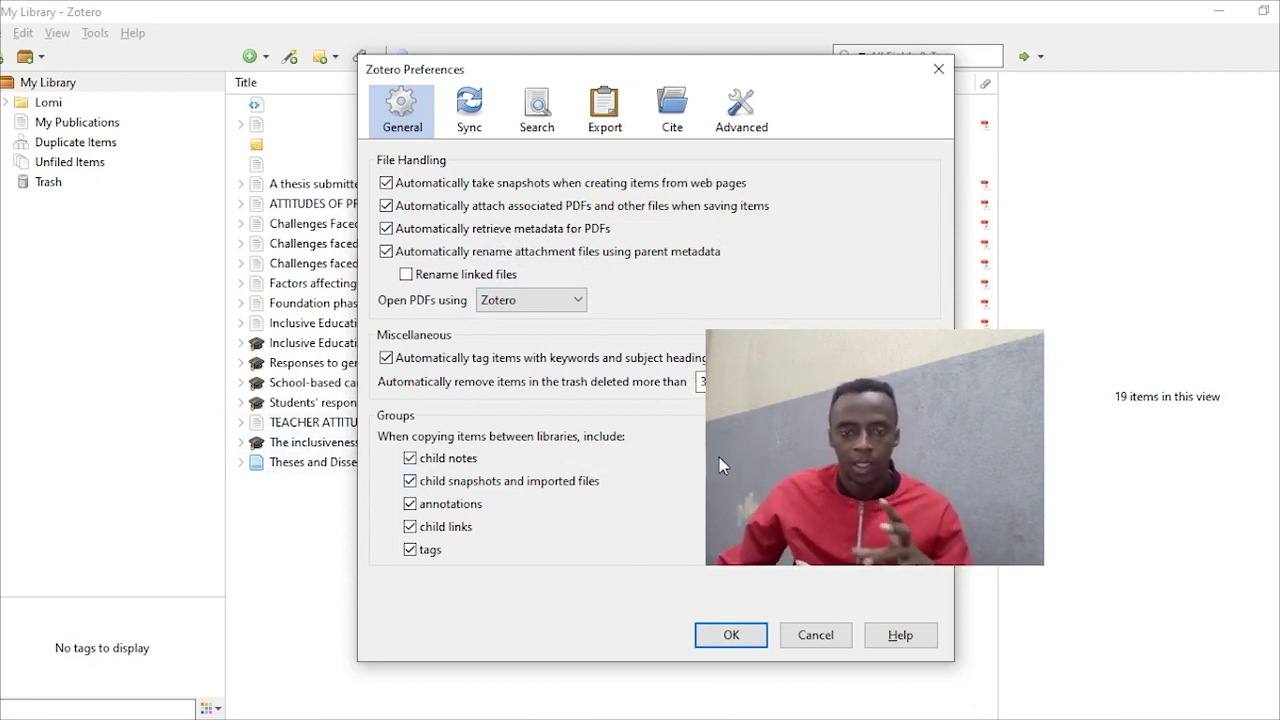
{"action": "left_click", "coordinate": [489, 116]}
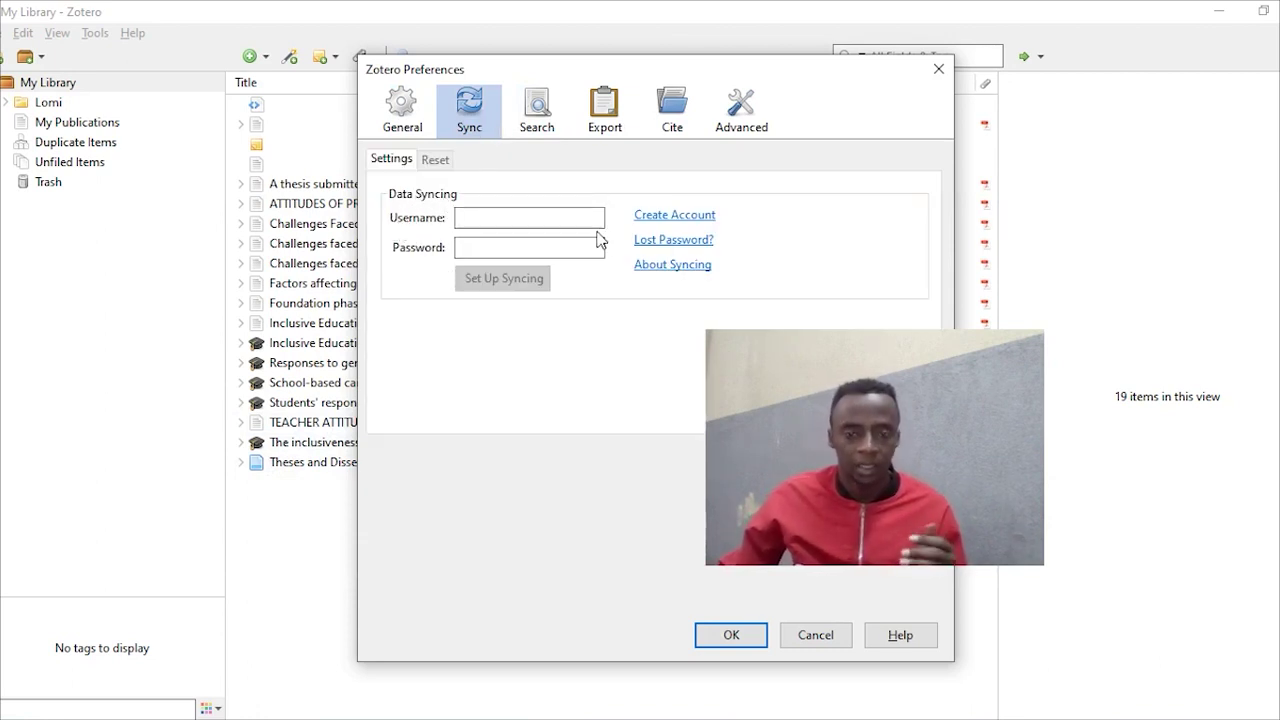
{"action": "left_click", "coordinate": [540, 212]}
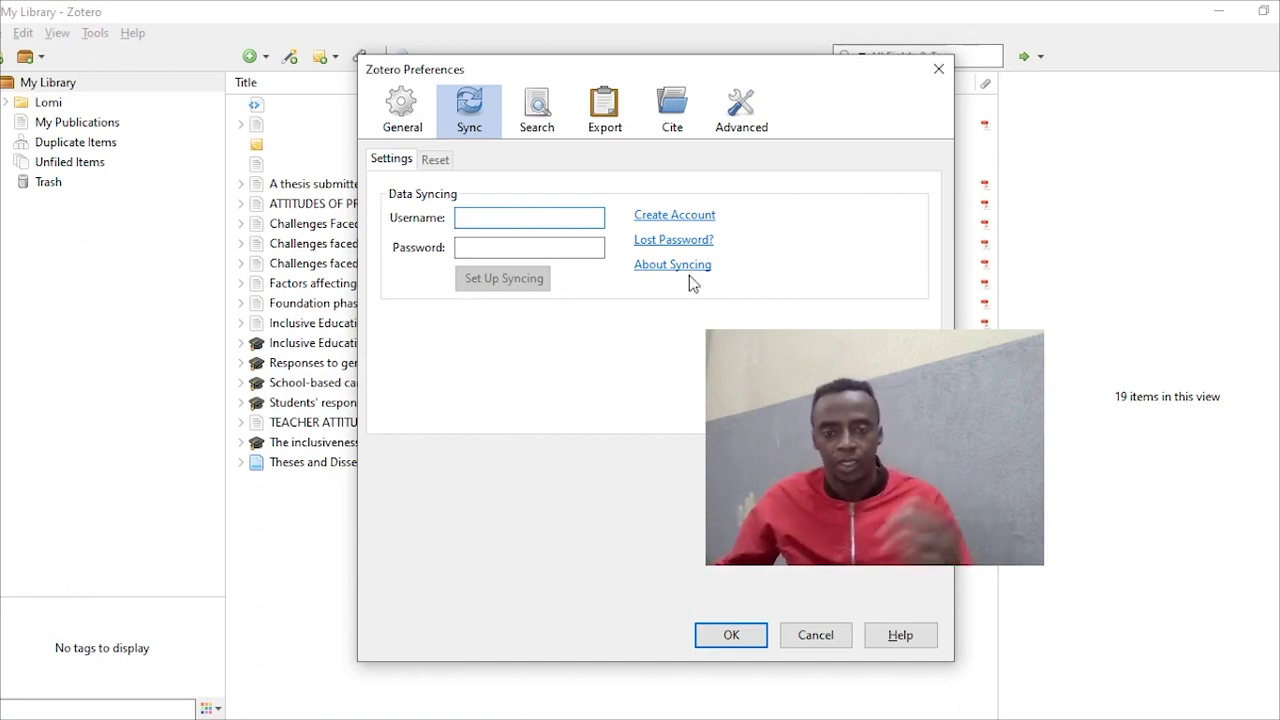
- Set the Quick Copy item format to American Psychological Association 7th edition in the Export preferences and save the change
{"action": "left_click", "coordinate": [612, 112]}
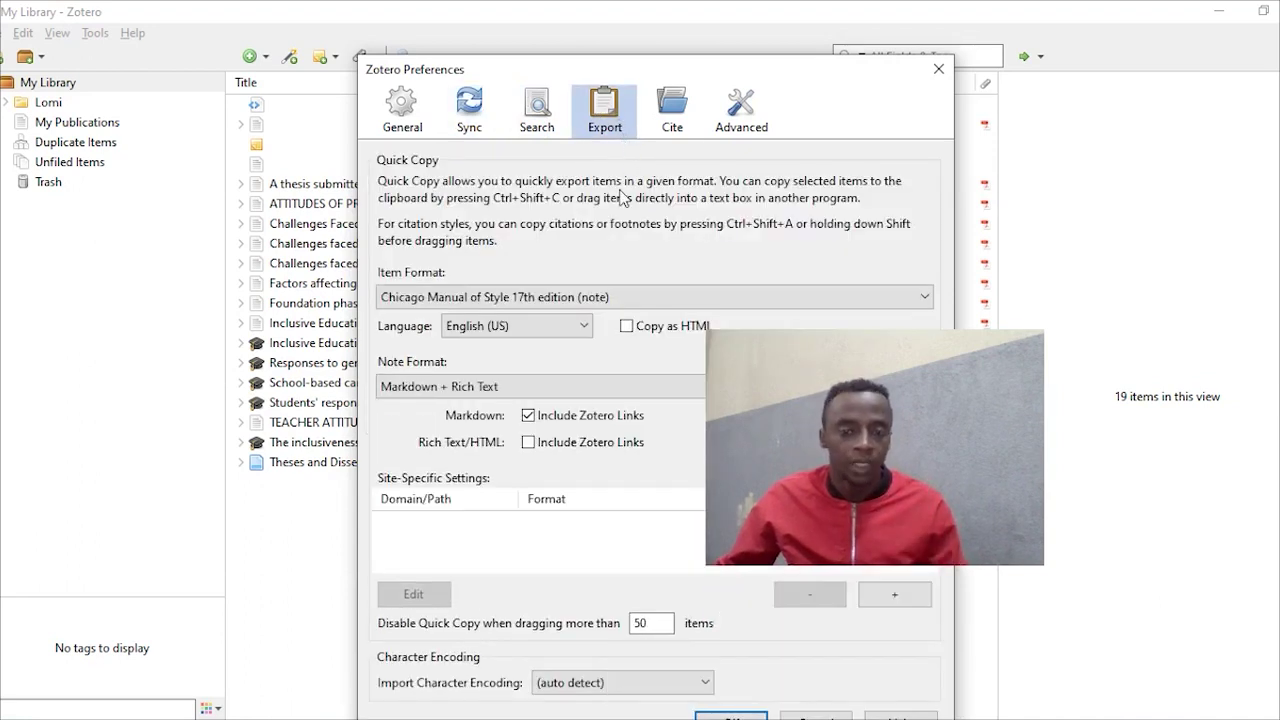
{"action": "left_click", "coordinate": [607, 298]}
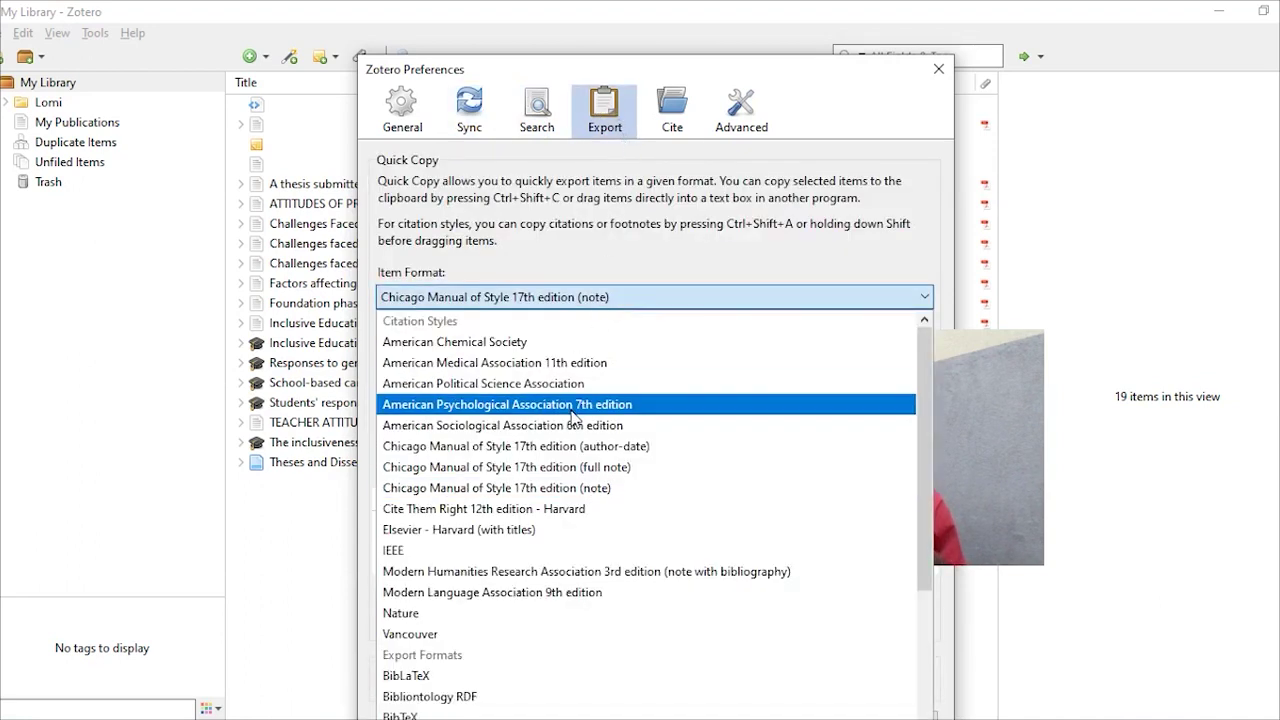
{"action": "scroll", "coordinate": [474, 594], "scroll_direction": "down", "scroll_amount": 4}
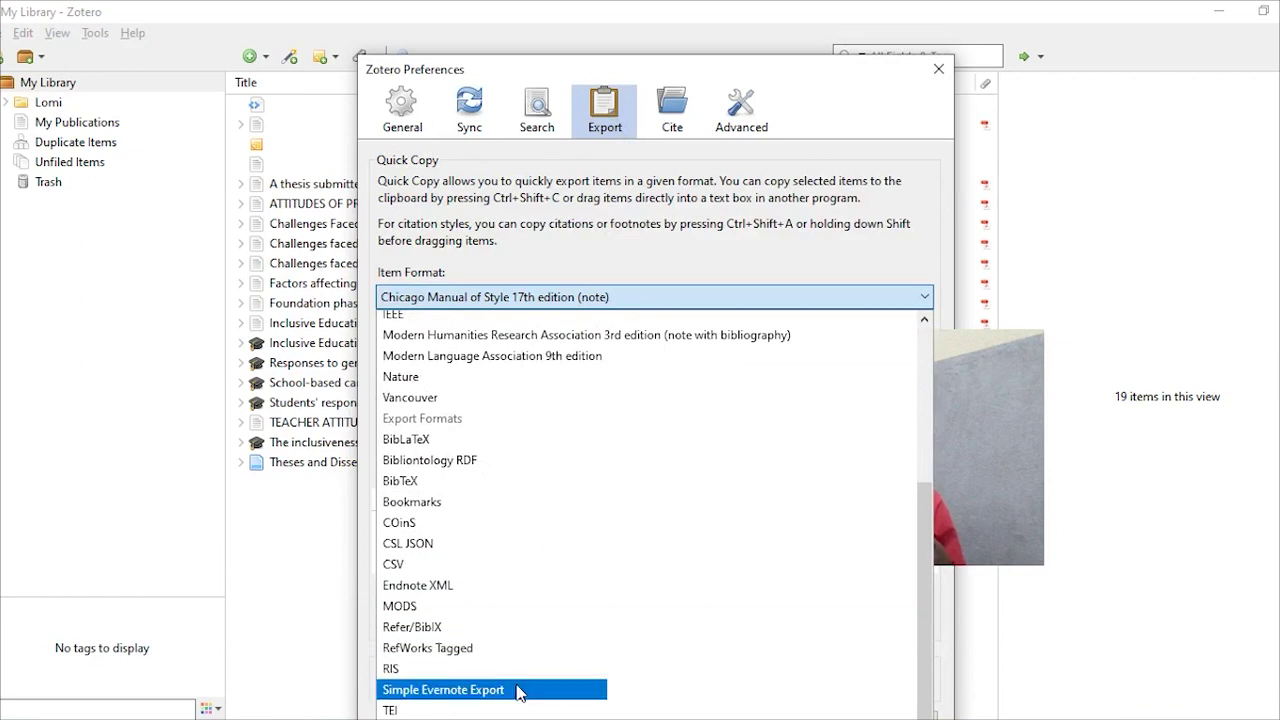
{"action": "scroll", "coordinate": [491, 460], "scroll_direction": "up", "scroll_amount": 4}
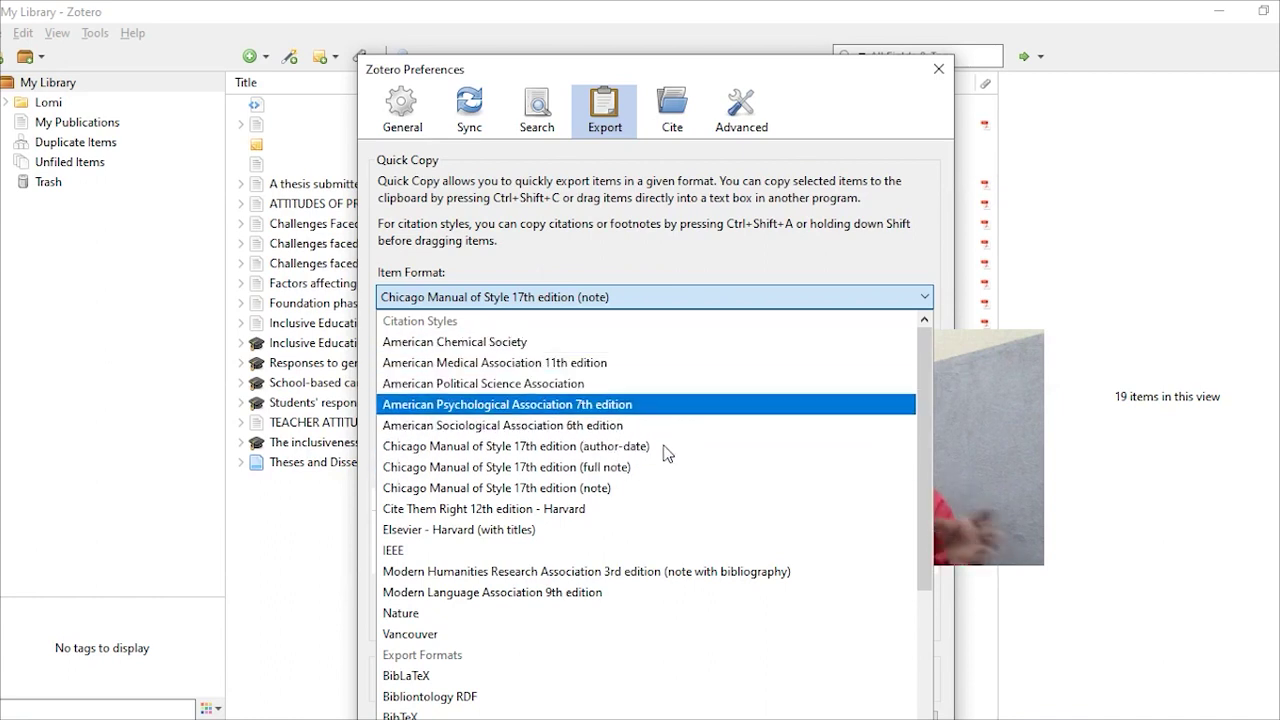
{"action": "left_click", "coordinate": [433, 404]}
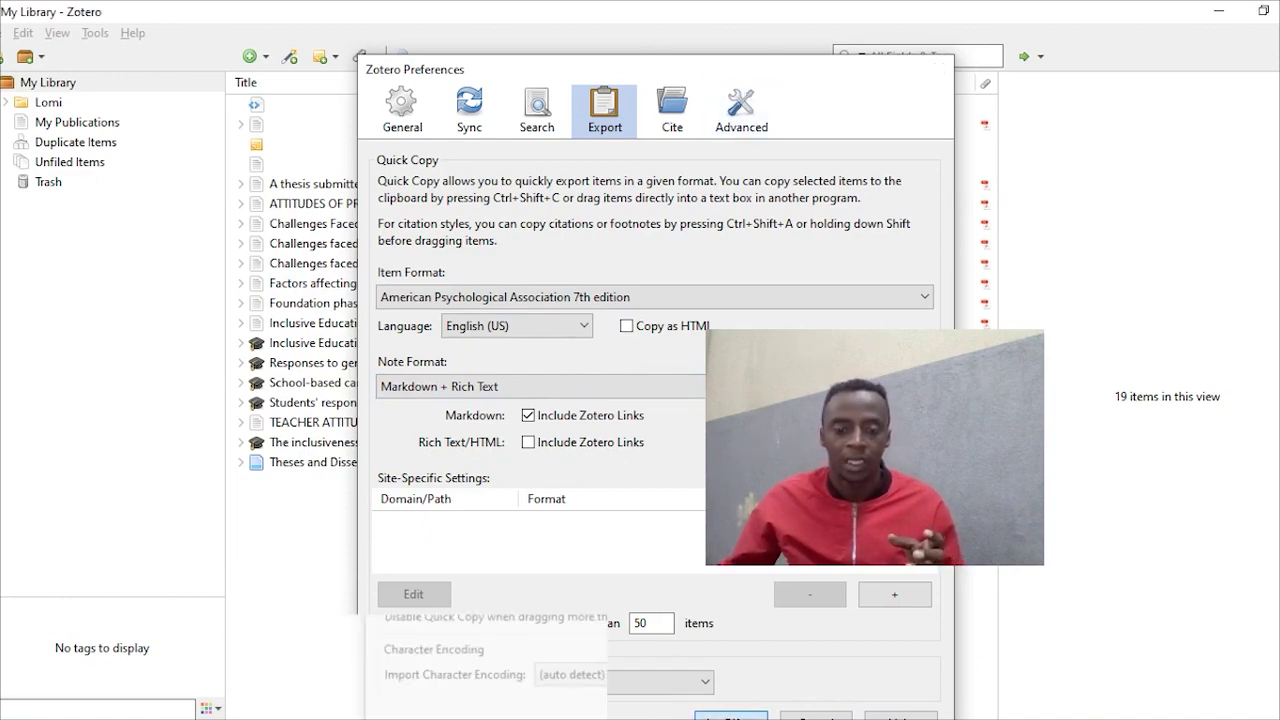
{"action": "left_click", "coordinate": [731, 716]}
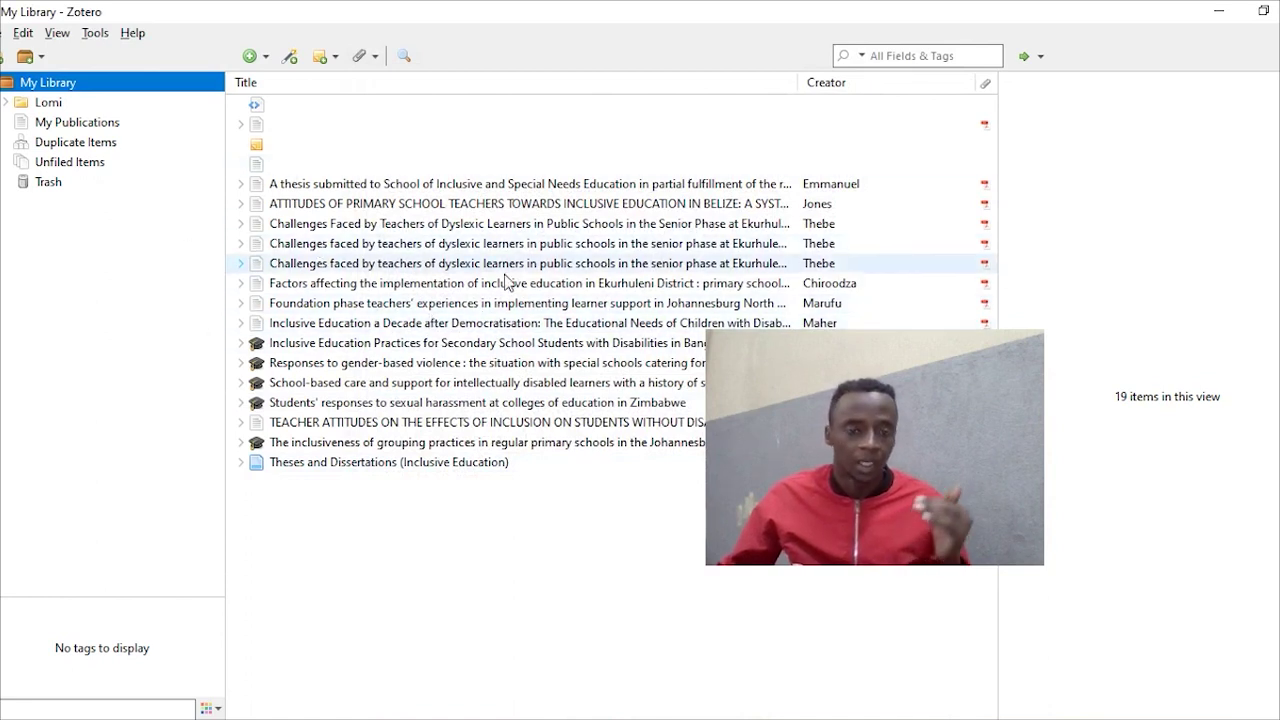
- Open the browser connector installation page from Zotero and look through the Zotero Connector for Chrome download page
{"action": "left_click", "coordinate": [95, 34]}
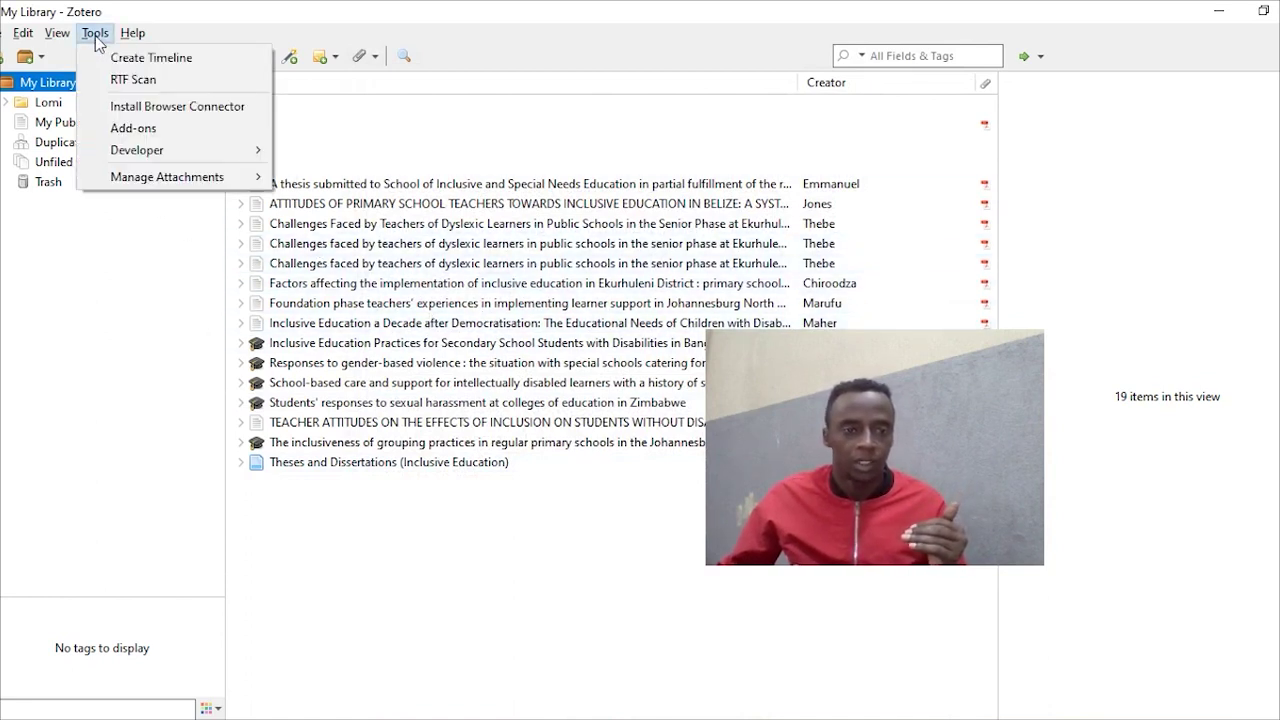
{"action": "left_click", "coordinate": [195, 108]}
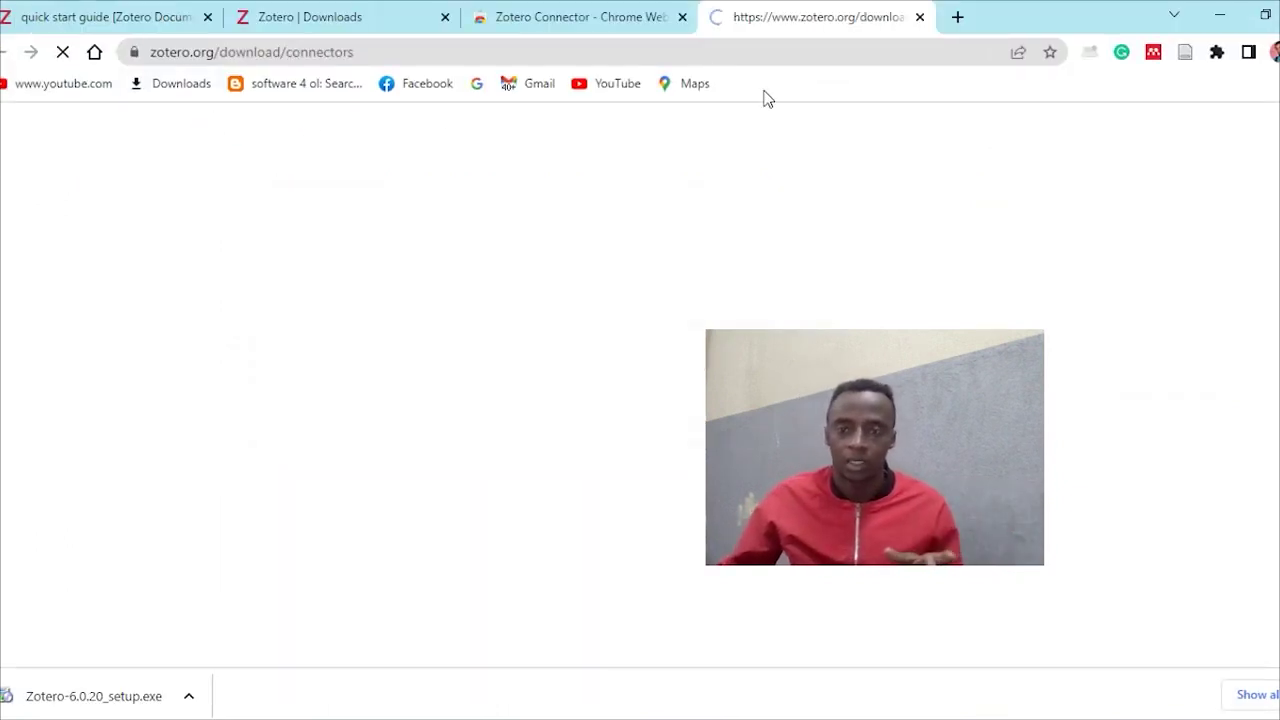
{"action": "scroll", "coordinate": [580, 500], "scroll_direction": "down", "scroll_amount": 3}
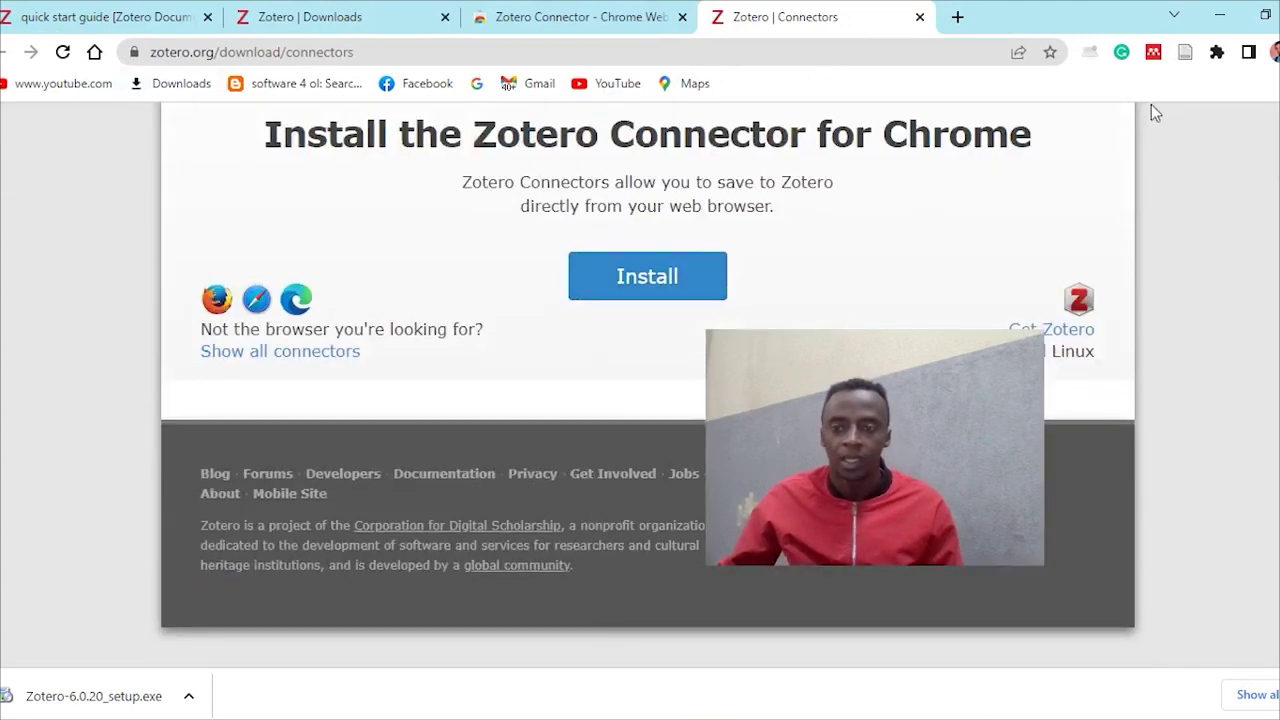
{"action": "scroll", "coordinate": [626, 406], "scroll_direction": "up", "scroll_amount": 4}
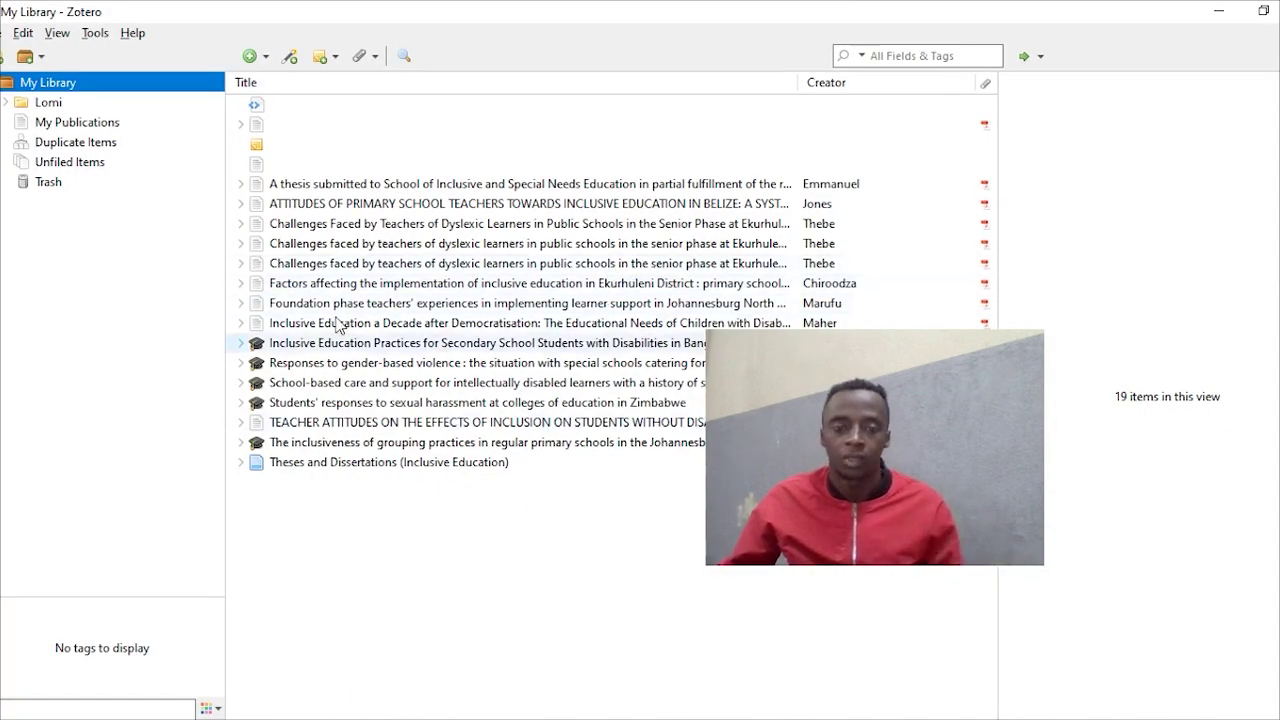
- View the bibliographic details of several references in the Lomi collection, ending on "A thesis submitted to School of Inclusive and Special Needs Education"
{"action": "left_click", "coordinate": [68, 104]}
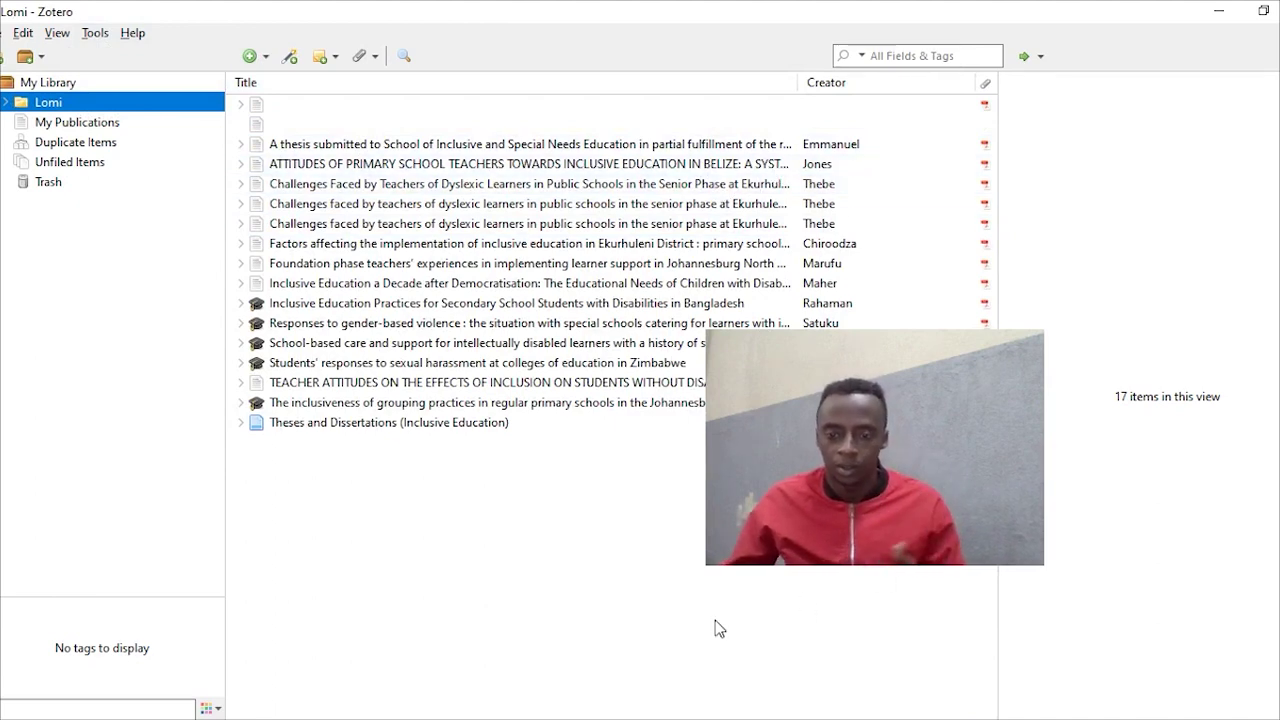
{"action": "left_click", "coordinate": [445, 150]}
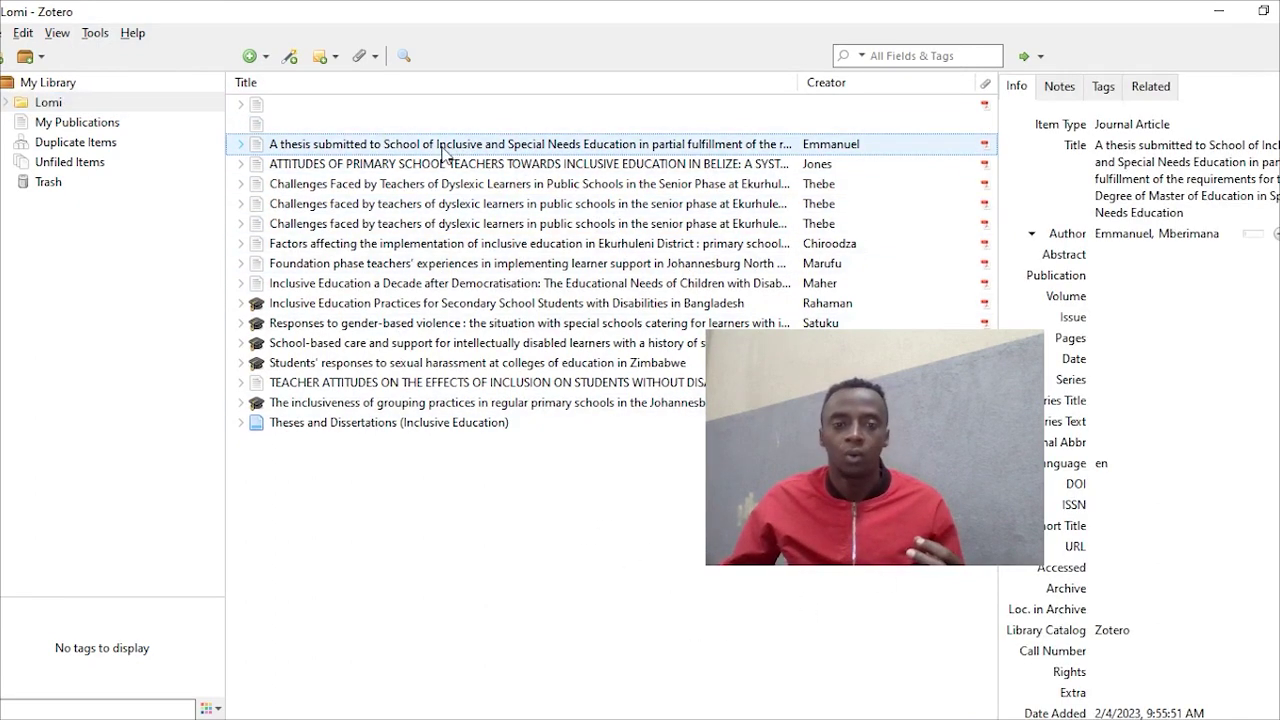
{"action": "left_click", "coordinate": [357, 104]}
{"action": "left_click", "coordinate": [380, 203]}
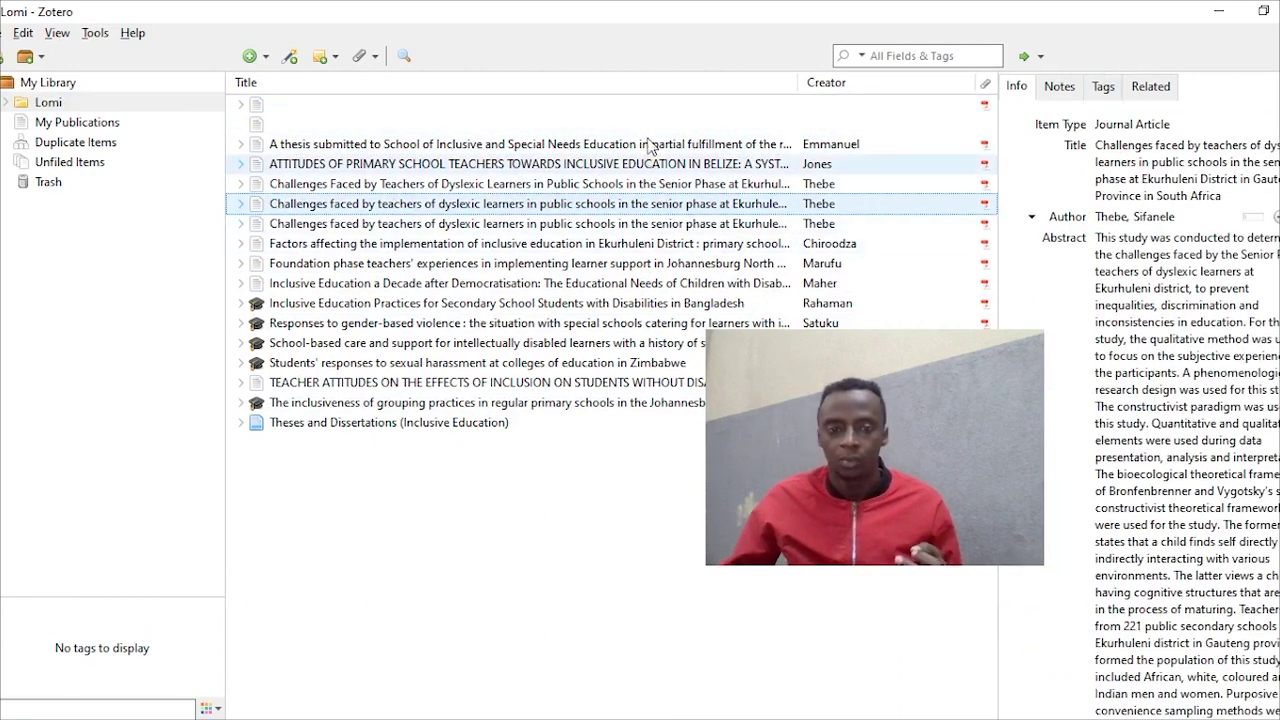
{"action": "left_click", "coordinate": [690, 144]}
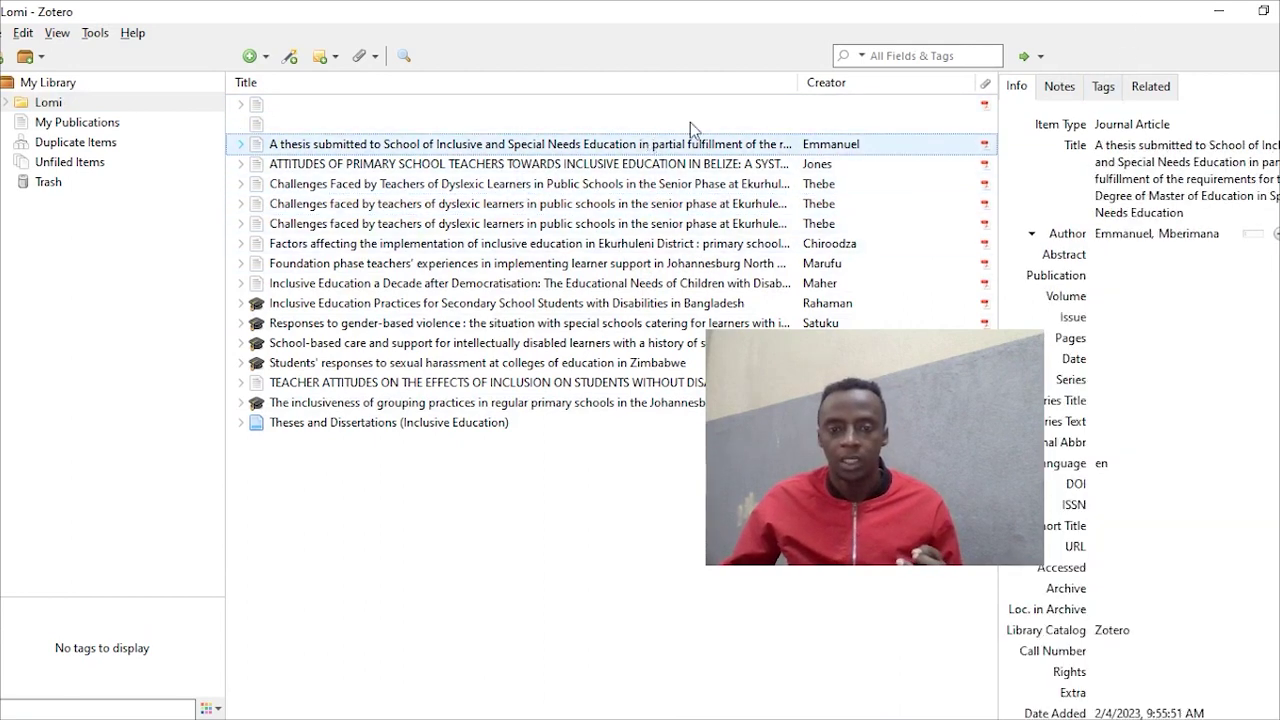
- Browse the available item types for the selected thesis entry and open its empty Abstract field without entering anything
{"action": "left_click", "coordinate": [1176, 126]}
{"action": "scroll", "coordinate": [1186, 300], "scroll_direction": "down", "scroll_amount": 2}
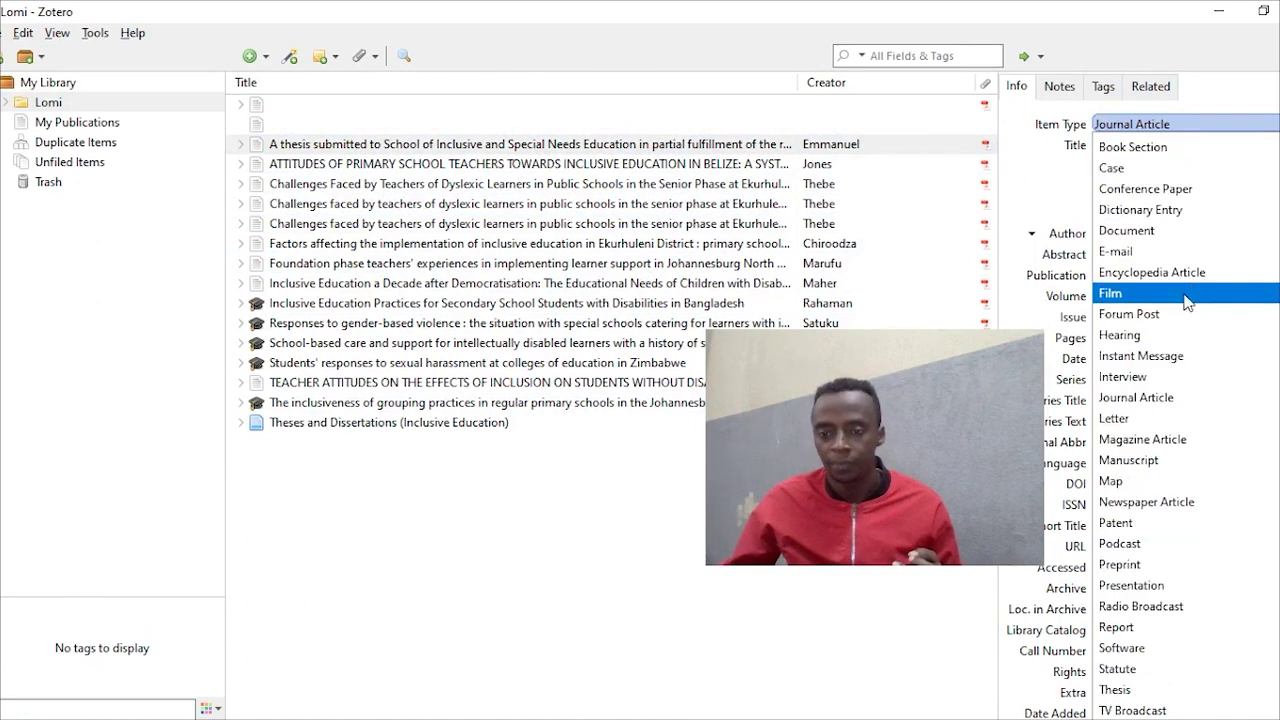
{"action": "scroll", "coordinate": [1183, 350], "scroll_direction": "up", "scroll_amount": 2}
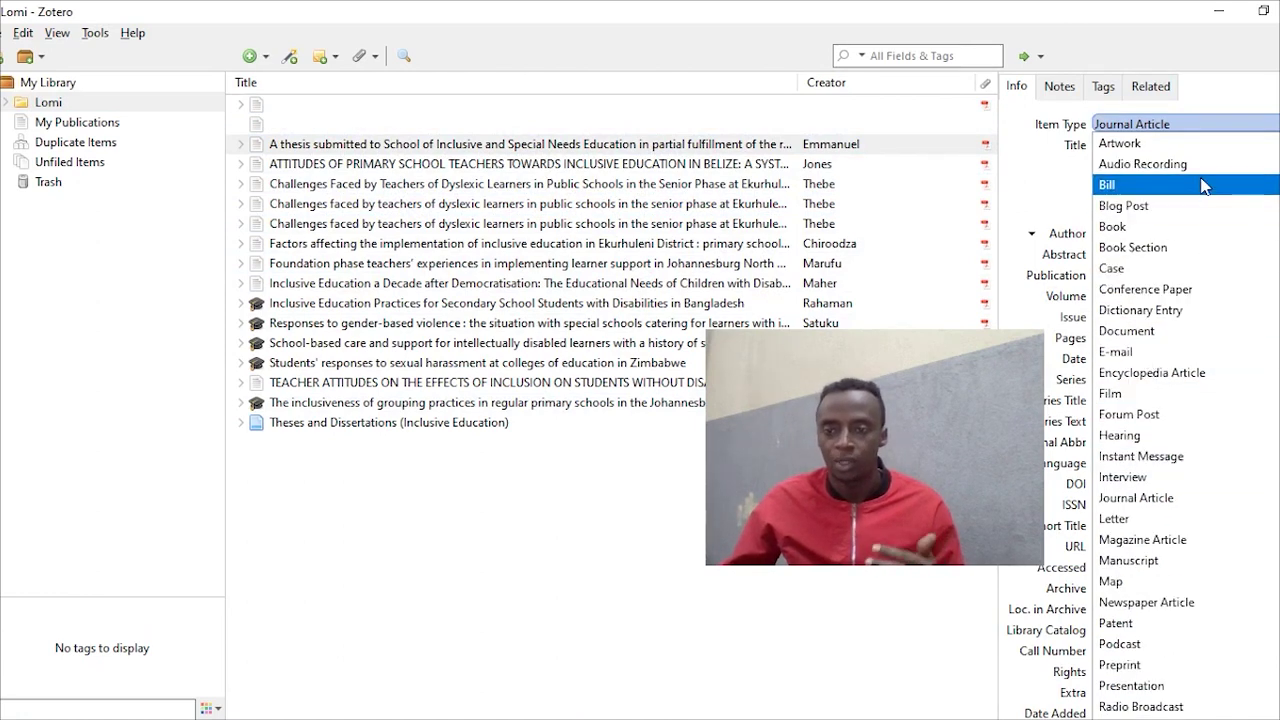
{"action": "scroll", "coordinate": [1177, 320], "scroll_direction": "down", "scroll_amount": 2}
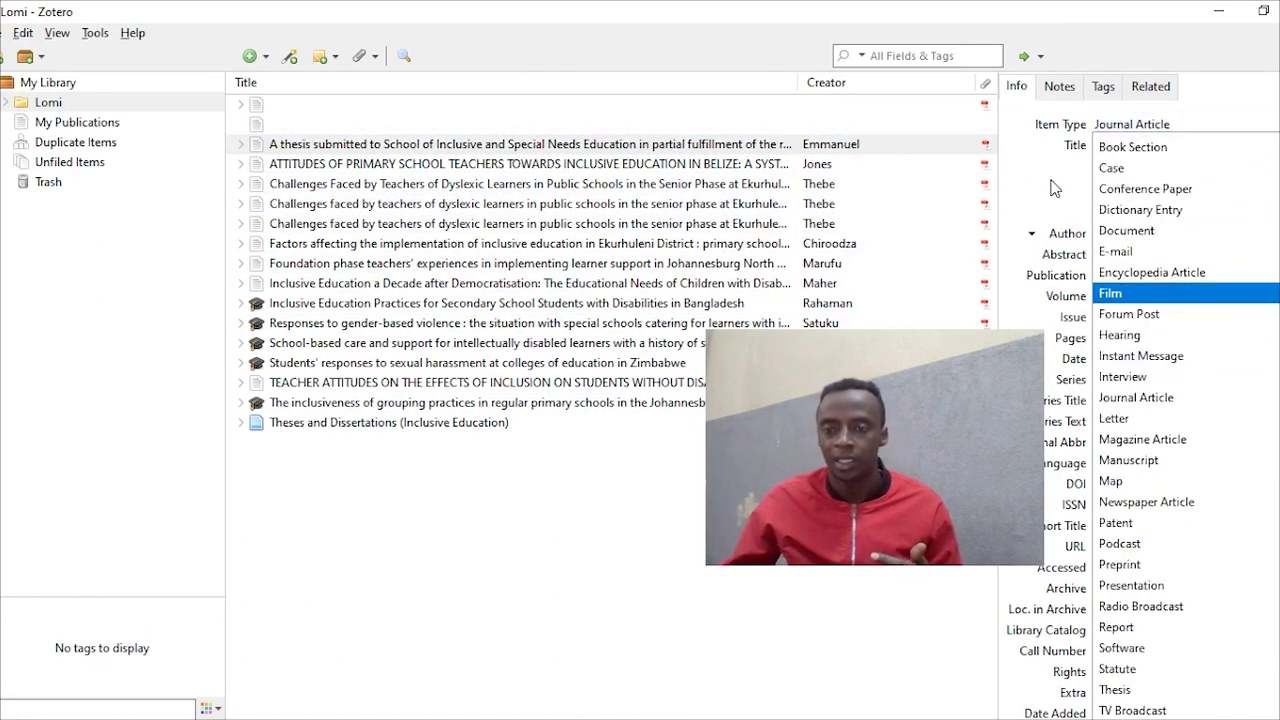
{"action": "left_click", "coordinate": [1098, 262]}
{"action": "left_click", "coordinate": [1100, 256]}
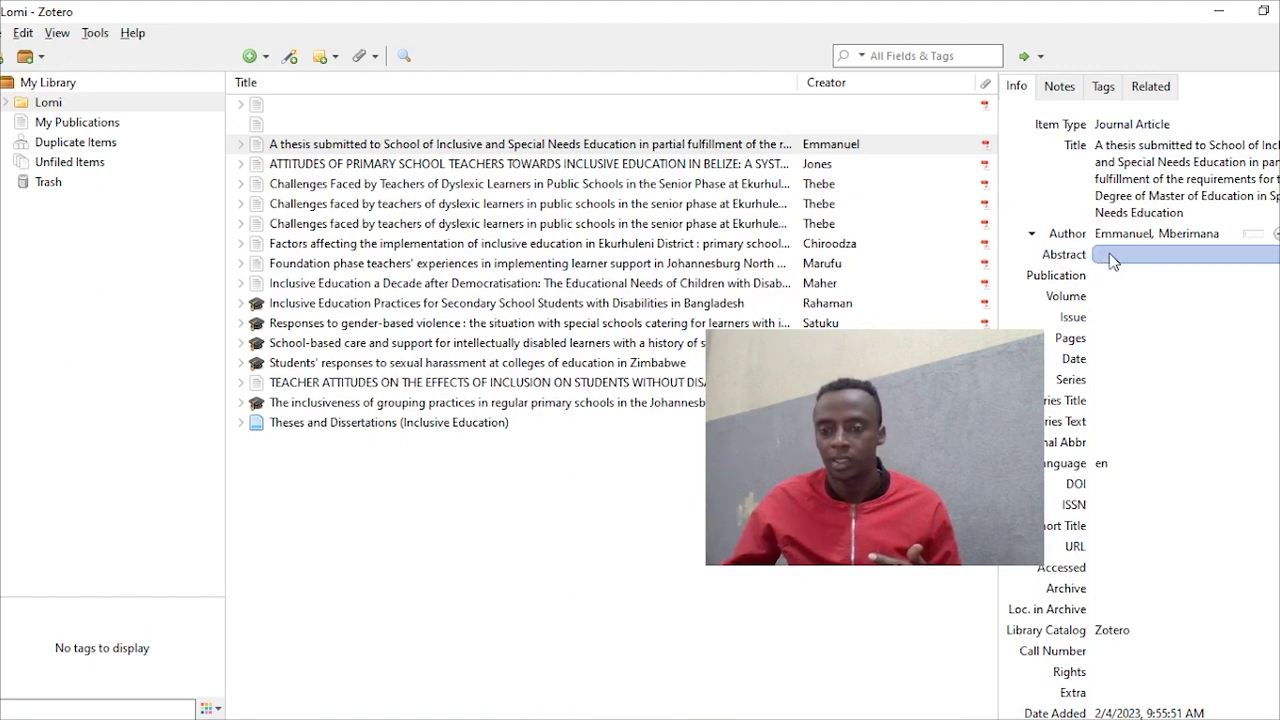
{"action": "left_click", "coordinate": [1109, 254]}
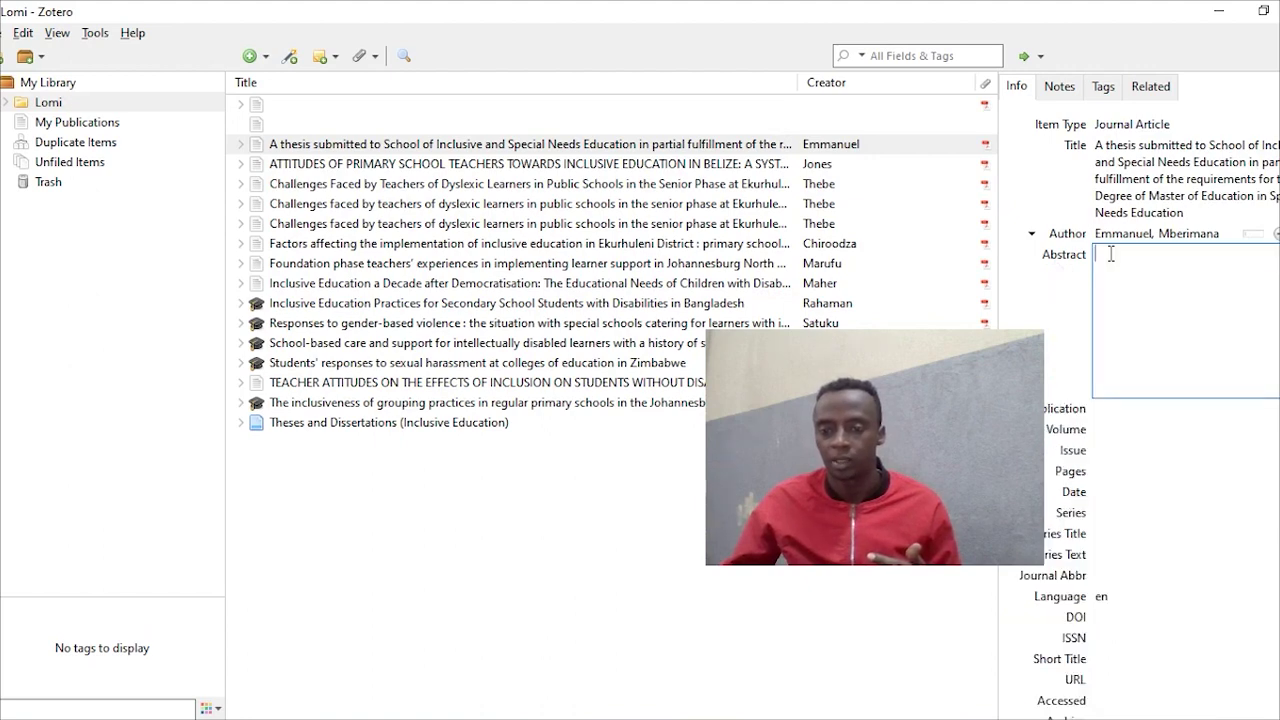
{"action": "left_click", "coordinate": [552, 247]}
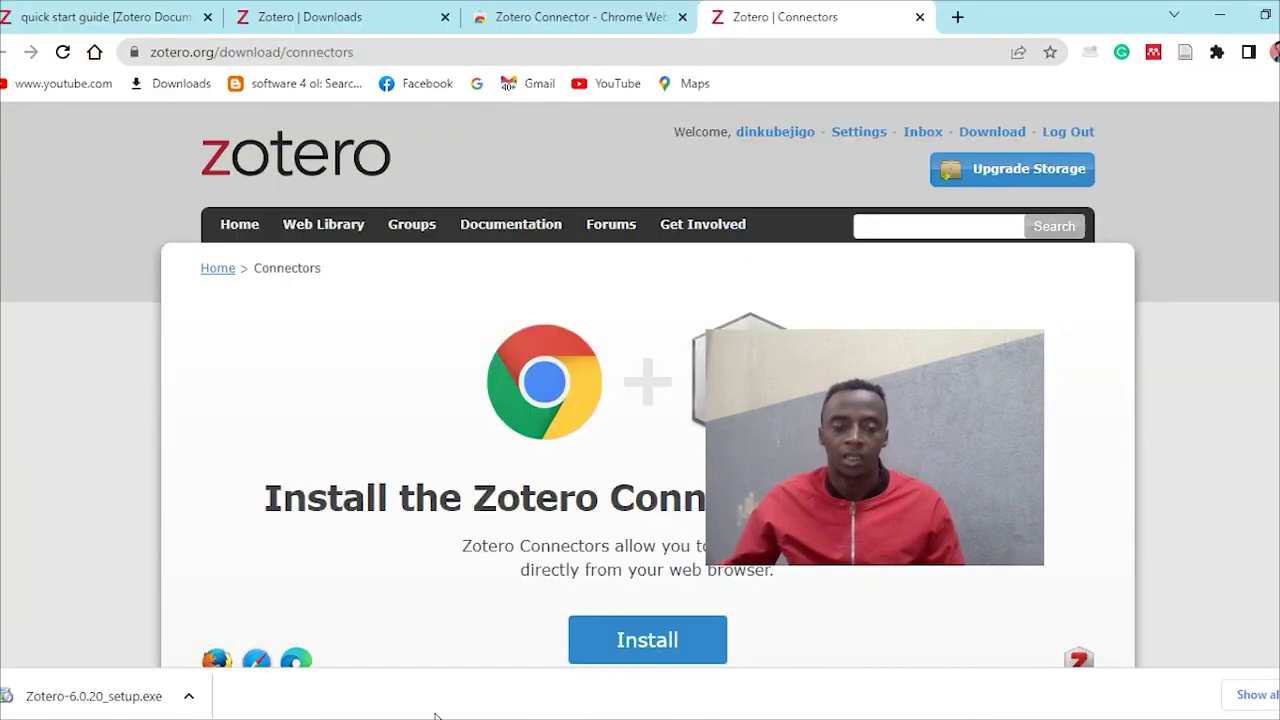
- Search Google in a new browser tab for "education and economic growth" and browse the results for an article
{"action": "left_click", "coordinate": [958, 20]}
{"action": "left_click", "coordinate": [477, 83]}
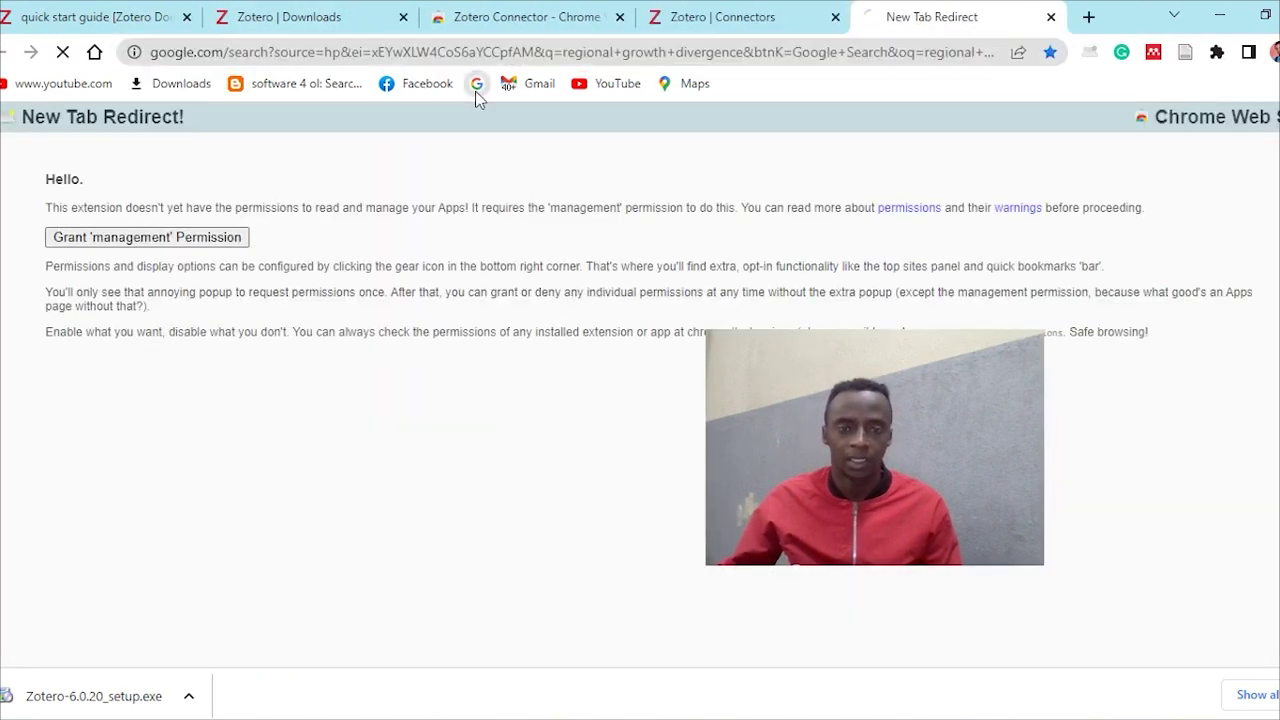
{"action": "left_click_drag", "start_coordinate": [374, 150], "coordinate": [121, 172]}
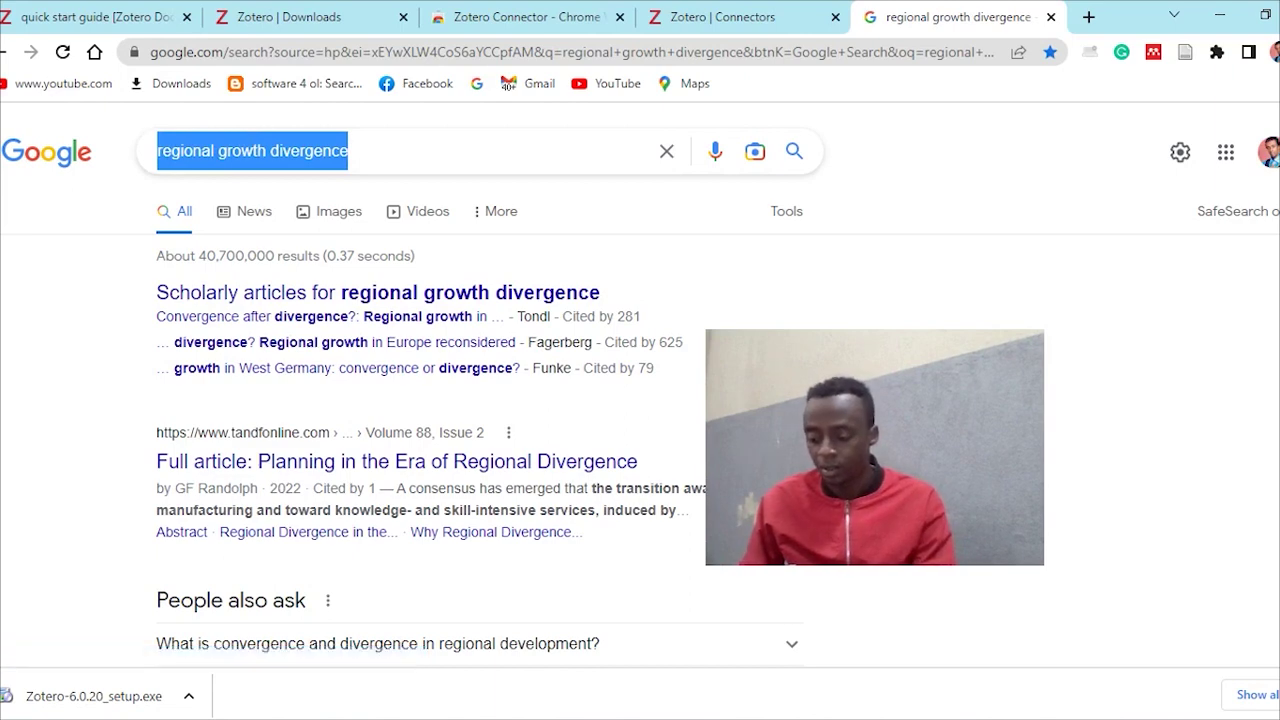
{"action": "type", "text": "EDUCATION"}
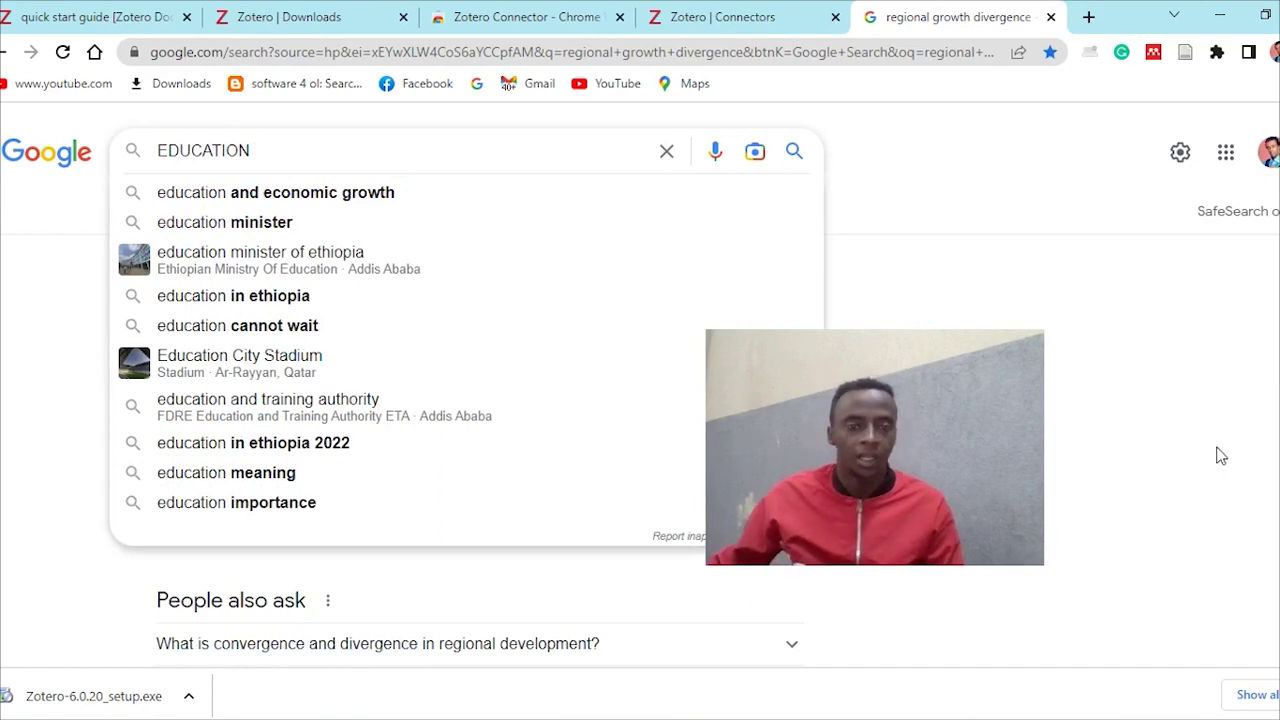
{"action": "left_click", "coordinate": [420, 200]}
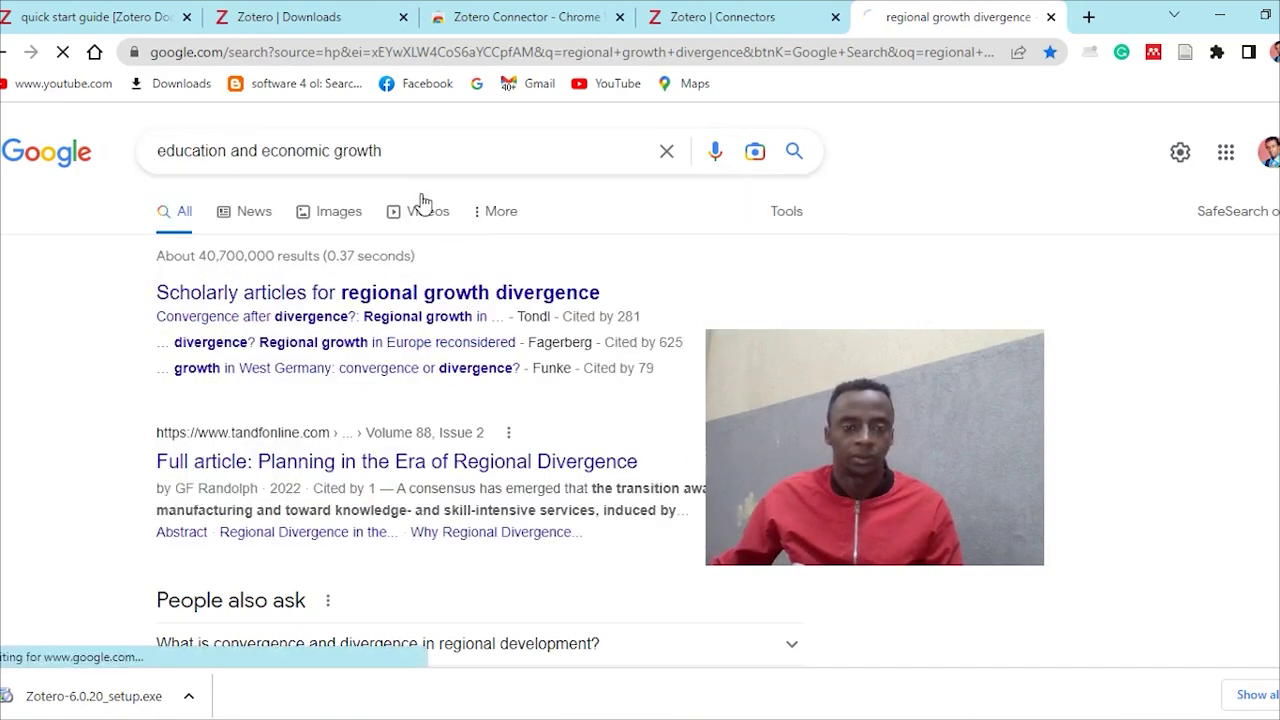
{"action": "scroll", "coordinate": [365, 420], "scroll_direction": "down", "scroll_amount": 6}
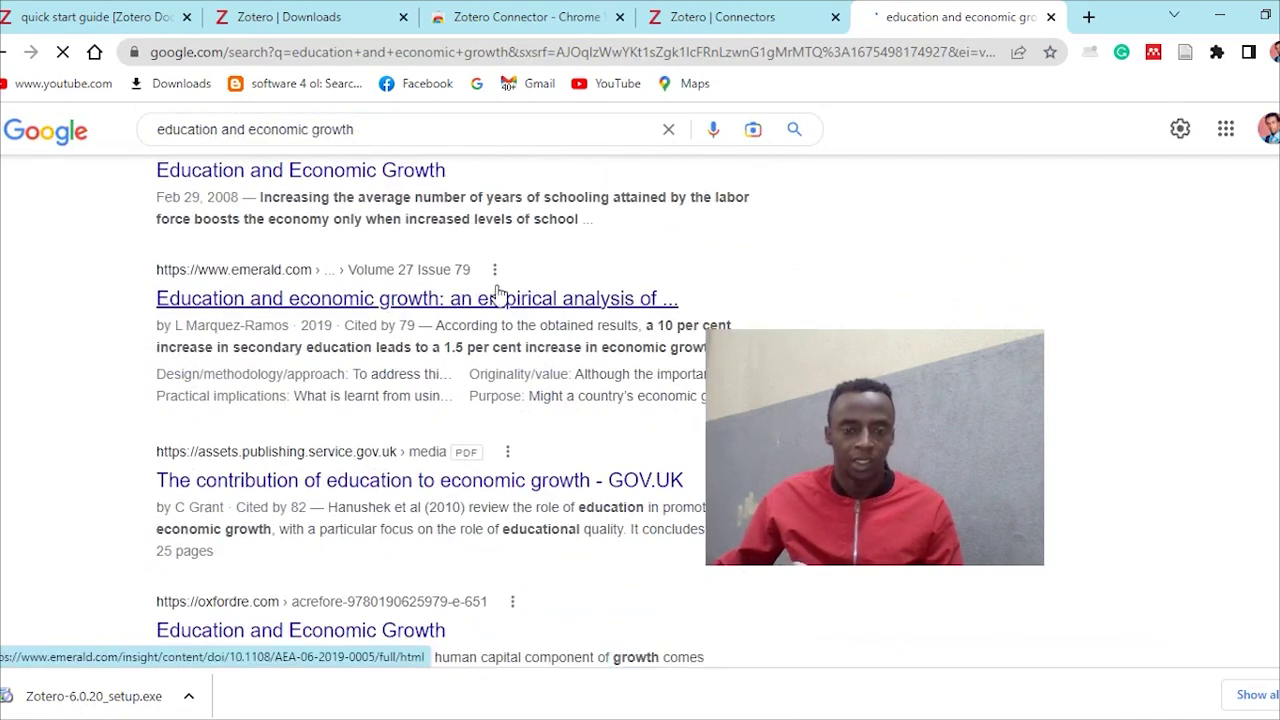
- Open the Emerald article "Education and economic growth: an empirical analysis of nonlinearities" and review its publication details and PDF link
{"action": "left_click", "coordinate": [610, 302]}
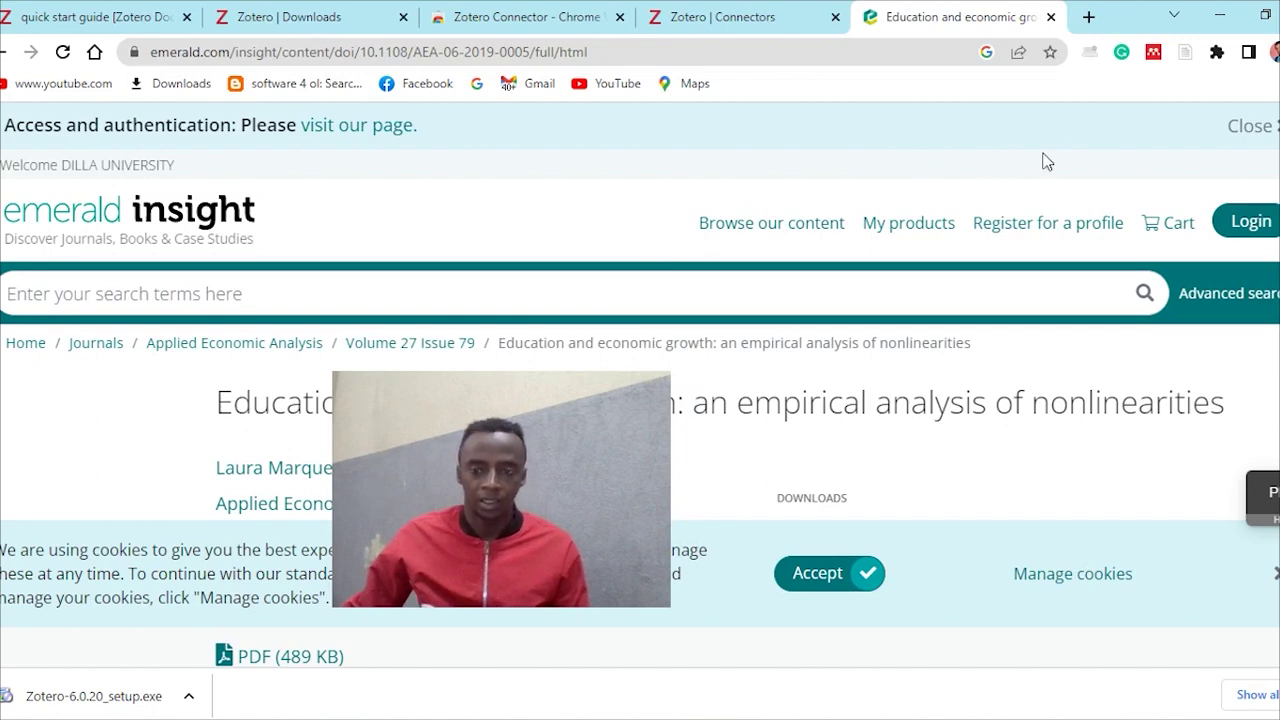
{"action": "scroll", "coordinate": [786, 323], "scroll_direction": "down", "scroll_amount": 5}
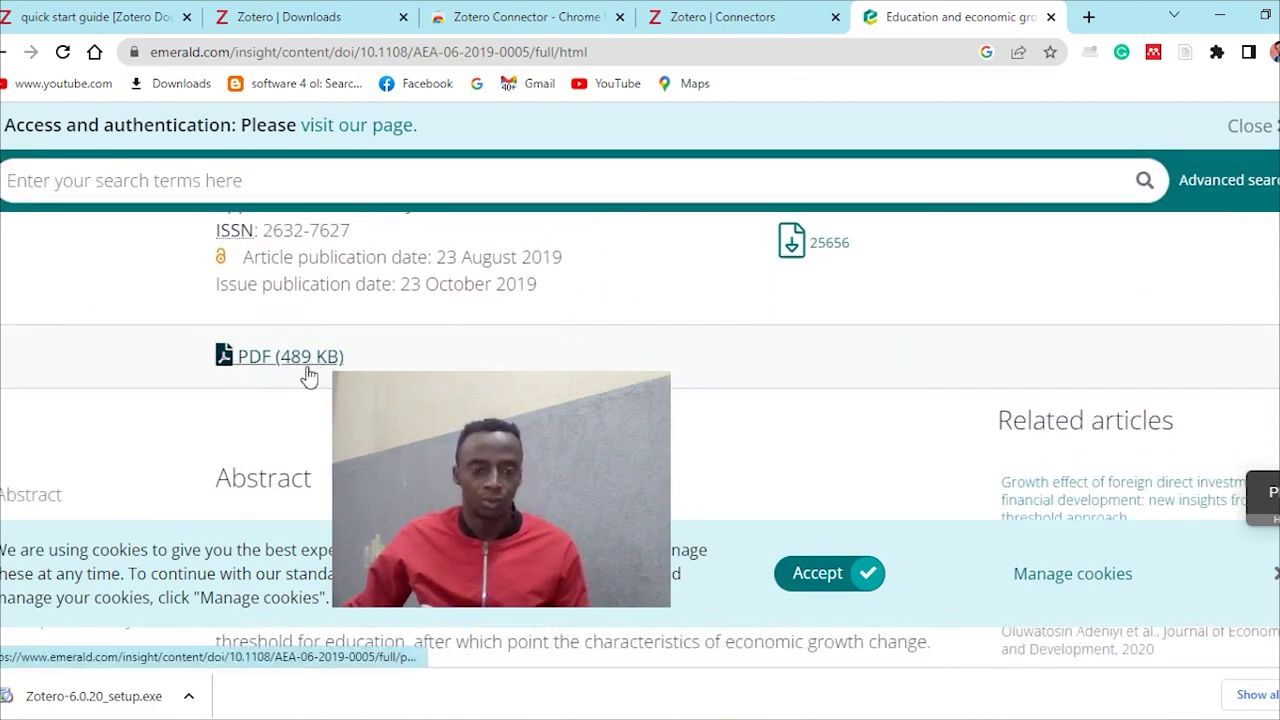
{"action": "scroll", "coordinate": [312, 325], "scroll_direction": "up", "scroll_amount": 1}
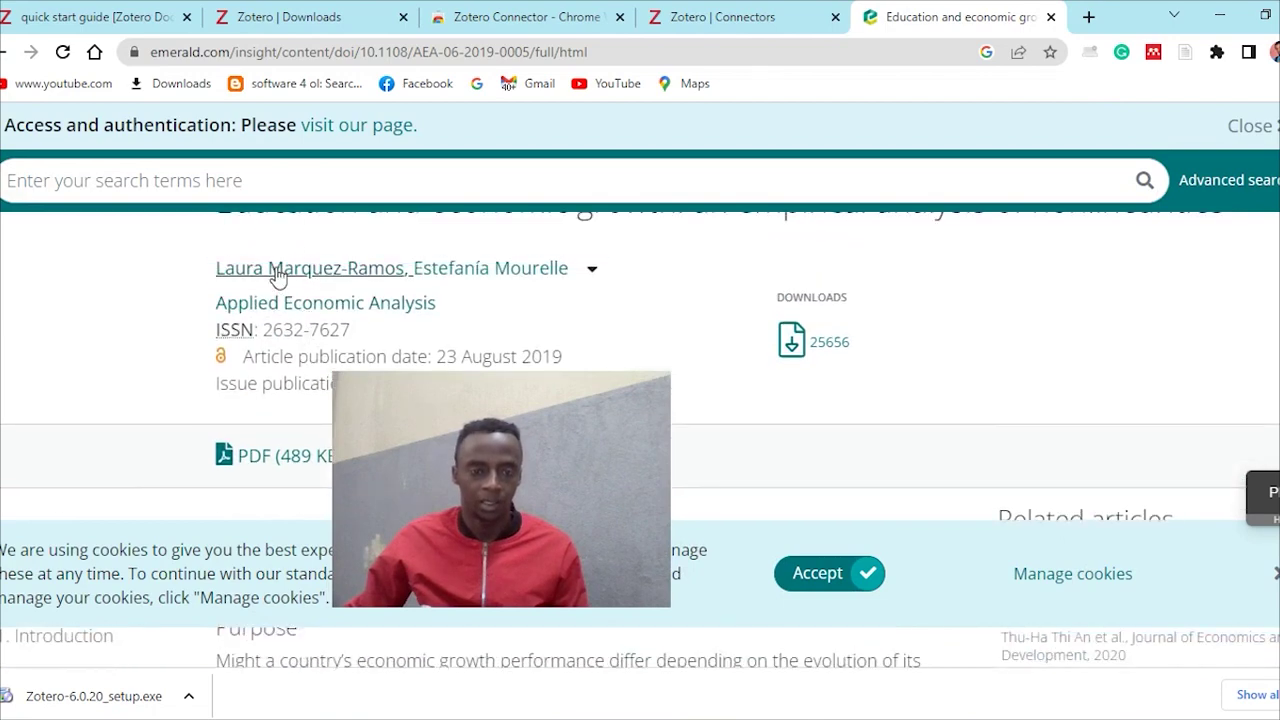
- Open the Applied Economic Analysis journal page and bring up the Zotero Item Selector for it, accepting it without selecting any articles
{"action": "left_click", "coordinate": [370, 310]}
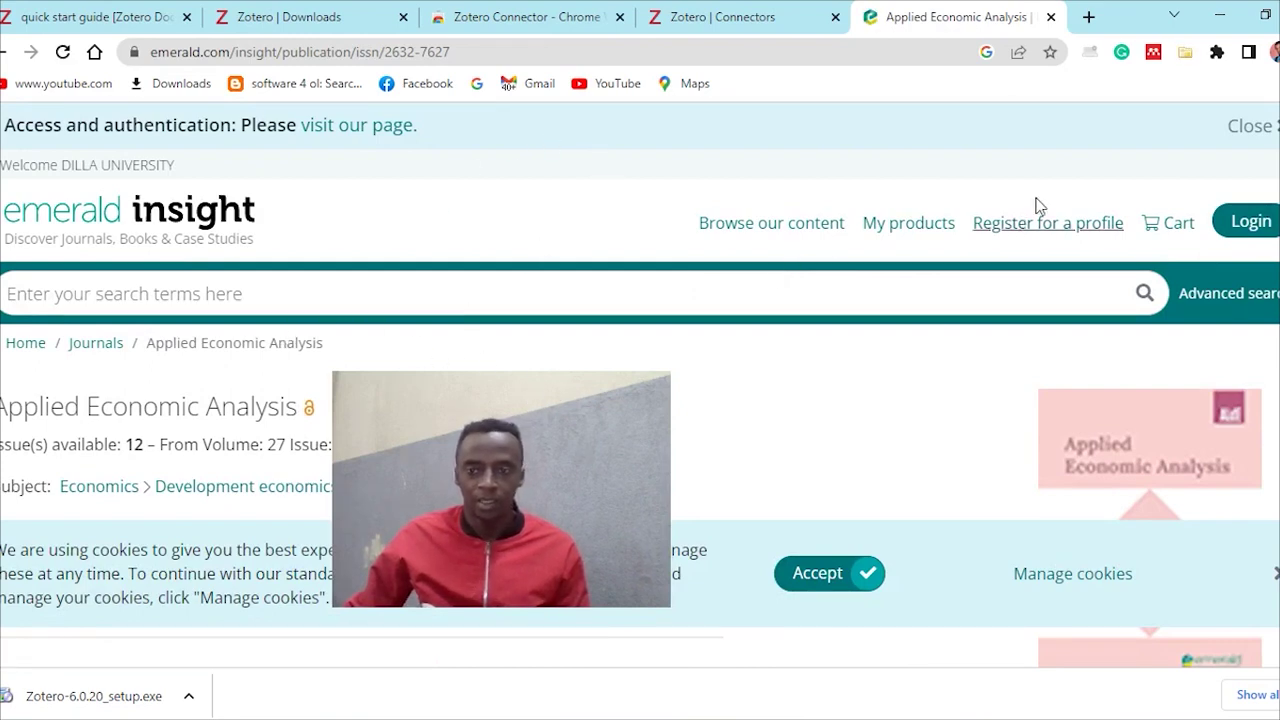
{"action": "left_click", "coordinate": [1184, 54]}
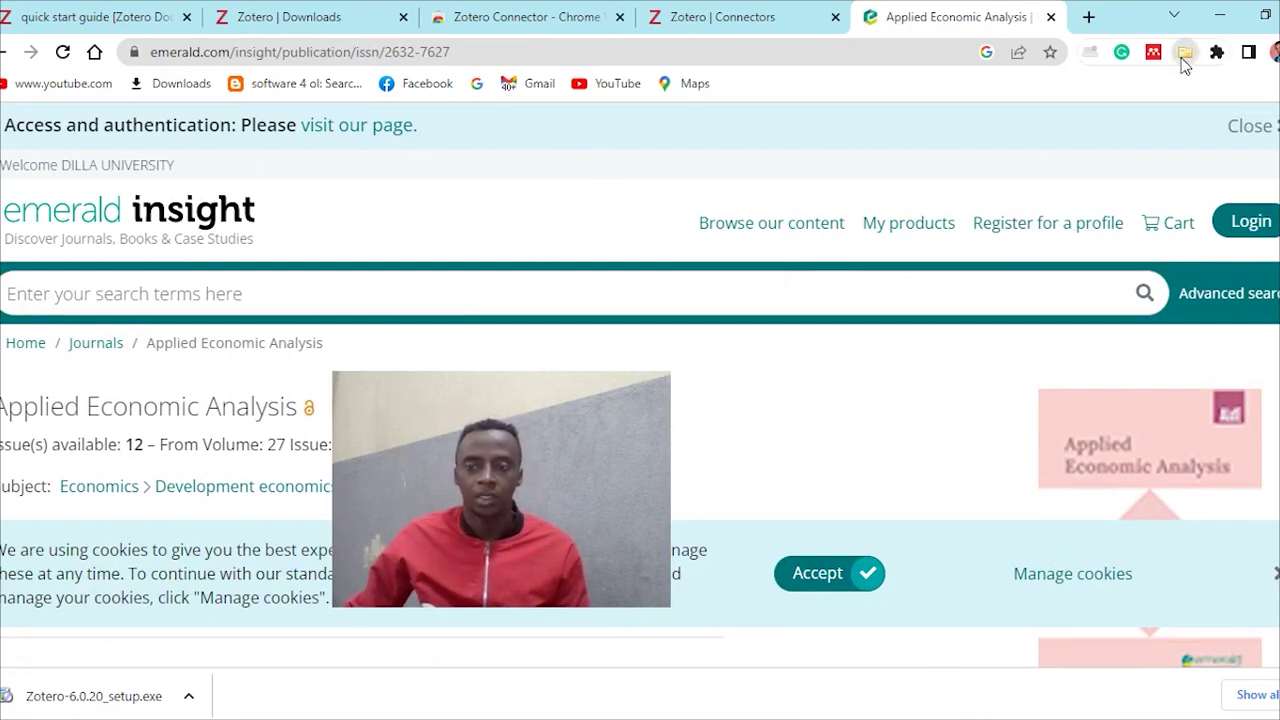
{"action": "left_click_drag", "start_coordinate": [671, 217], "coordinate": [717, 137]}
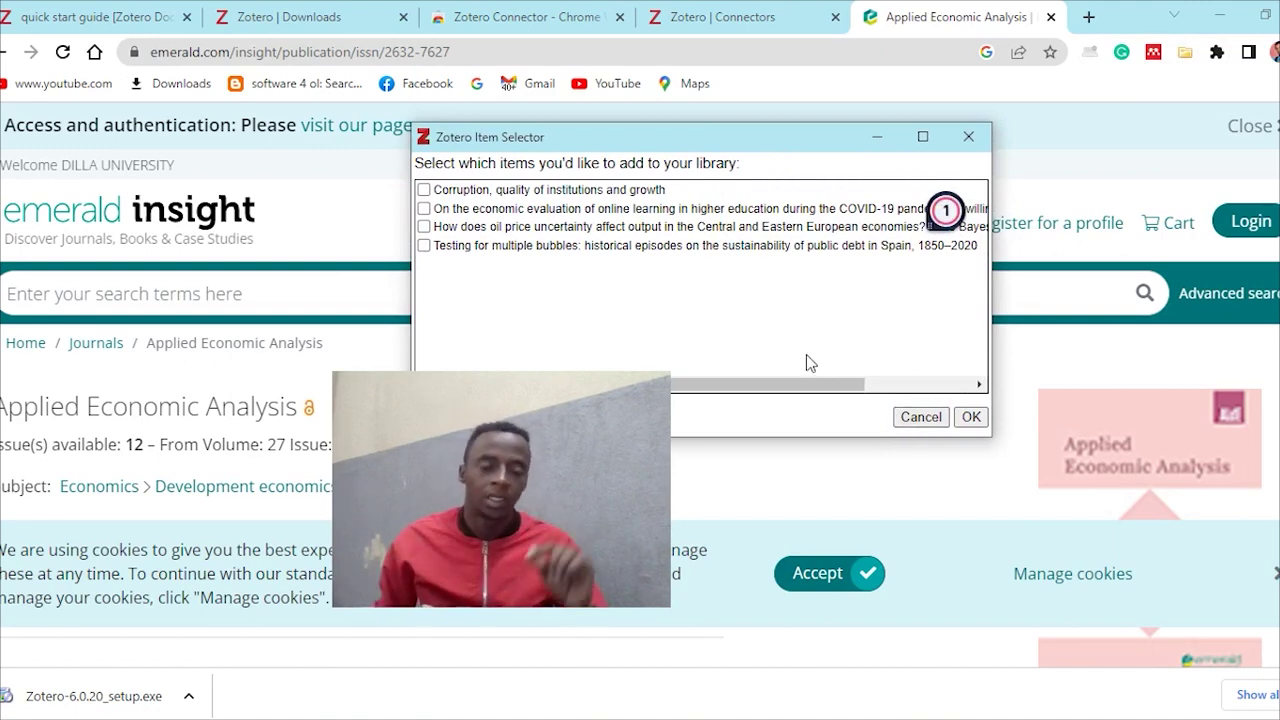
{"action": "left_click", "coordinate": [969, 419]}
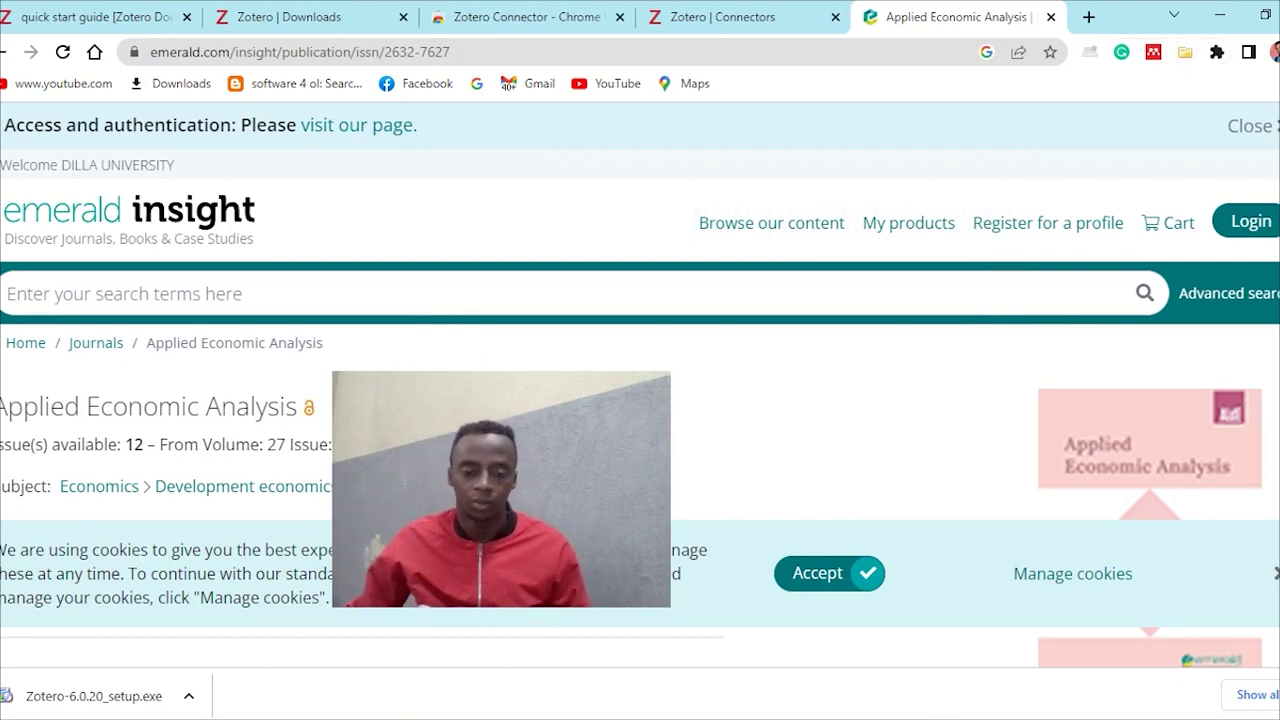
- Switch to the blank Word document and paste the copied passage about planners and growing inequality between regions
{"action": "key", "text": "alt+Tab"}
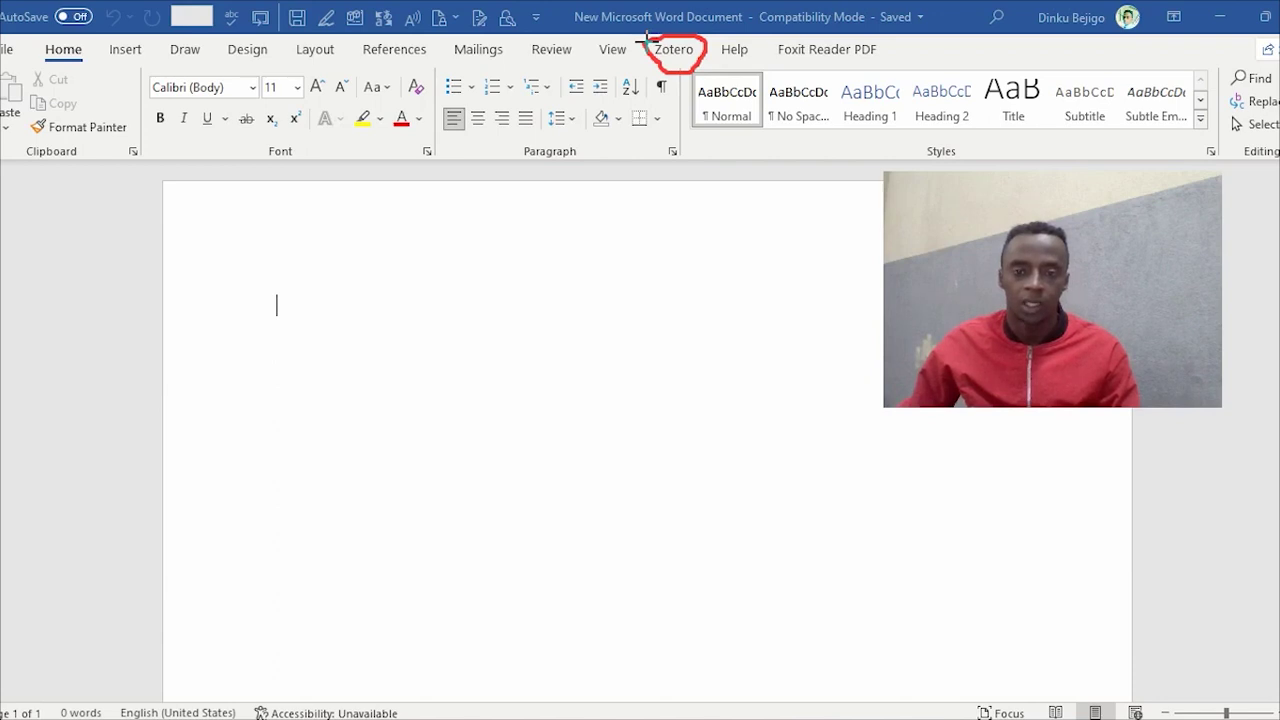
{"action": "mouse_move", "coordinate": [645, 40]}
{"action": "left_mouse_down"}
{"action": "mouse_move", "coordinate": [709, 311]}
{"action": "mouse_move", "coordinate": [696, 160]}
{"action": "left_mouse_up"}
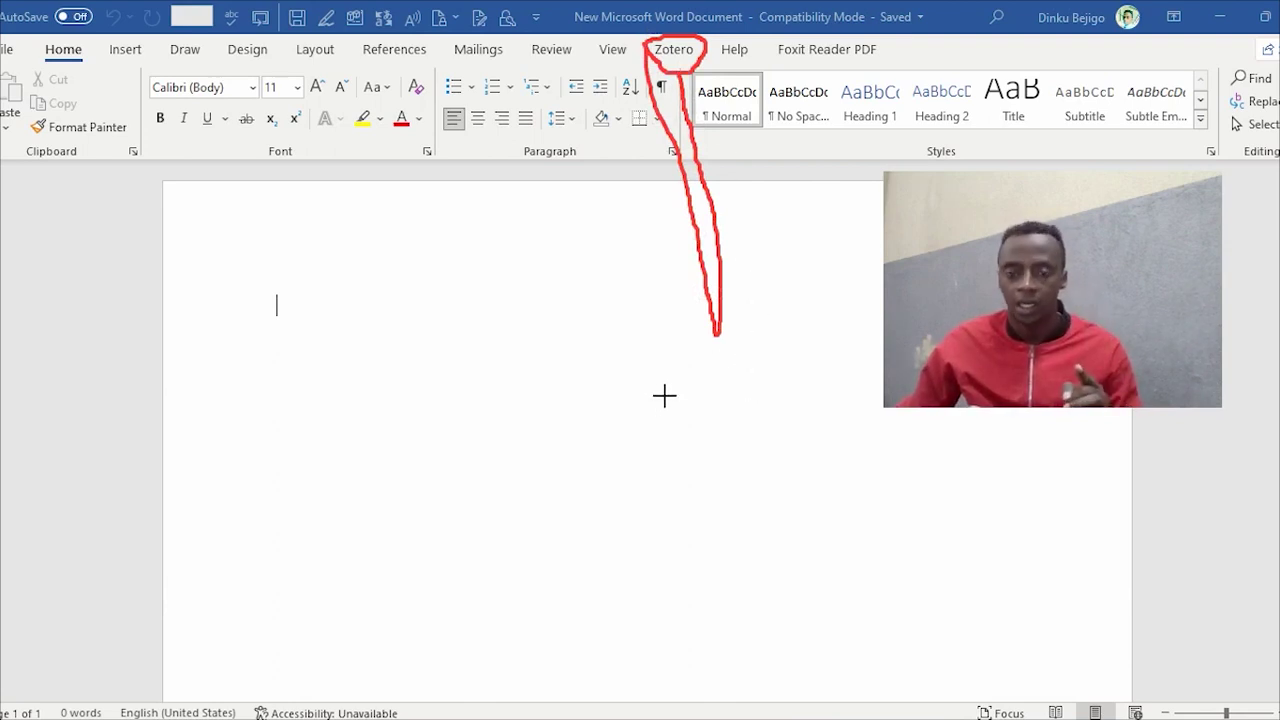
{"action": "key", "text": "Escape"}
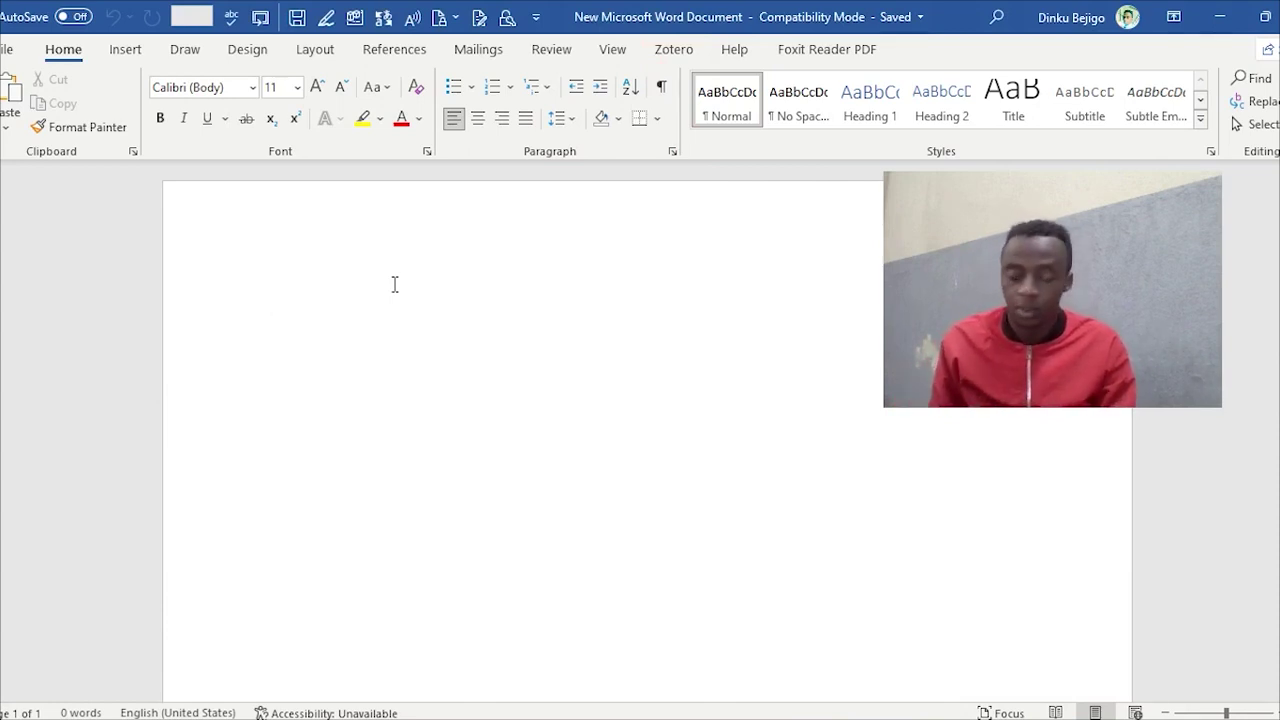
{"action": "key", "text": "ctrl+v"}
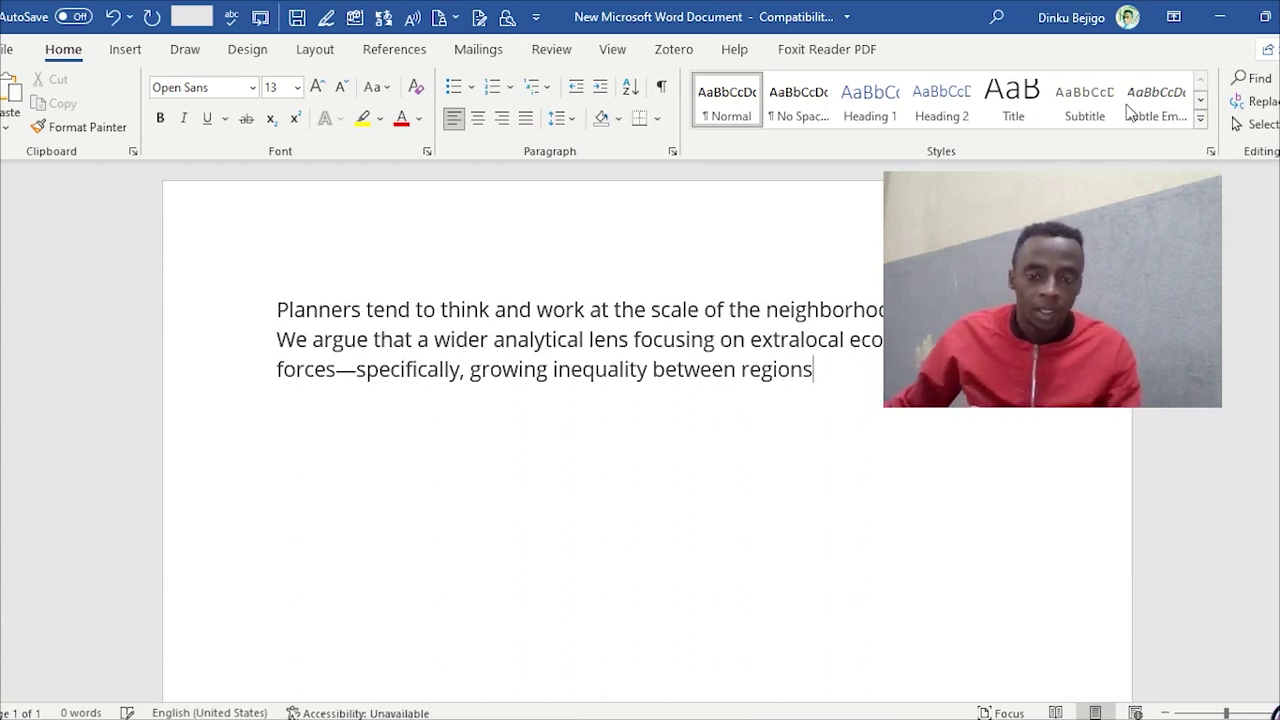
- Correct the spelling of "extralocal" to "extra local" in the pasted passage
{"action": "left_click_drag", "start_coordinate": [1032, 276], "coordinate": [444, 529]}
{"action": "right_click", "coordinate": [801, 341]}
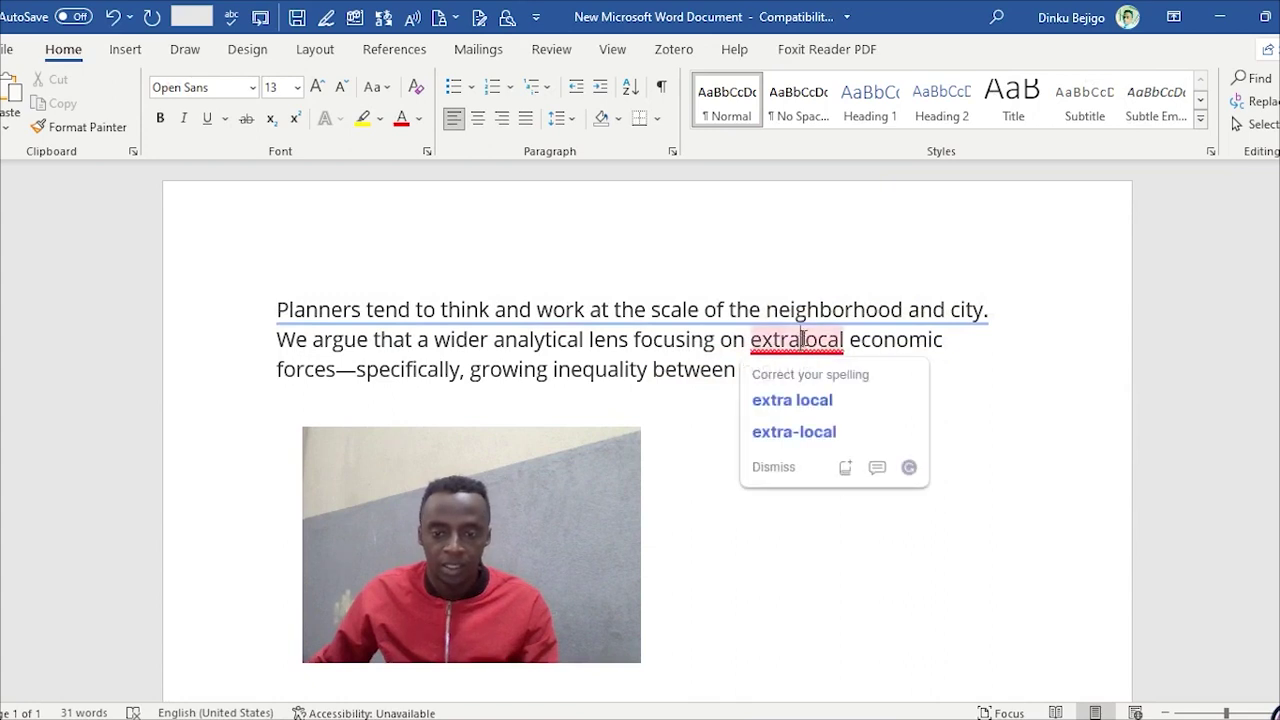
{"action": "left_click", "coordinate": [791, 401]}
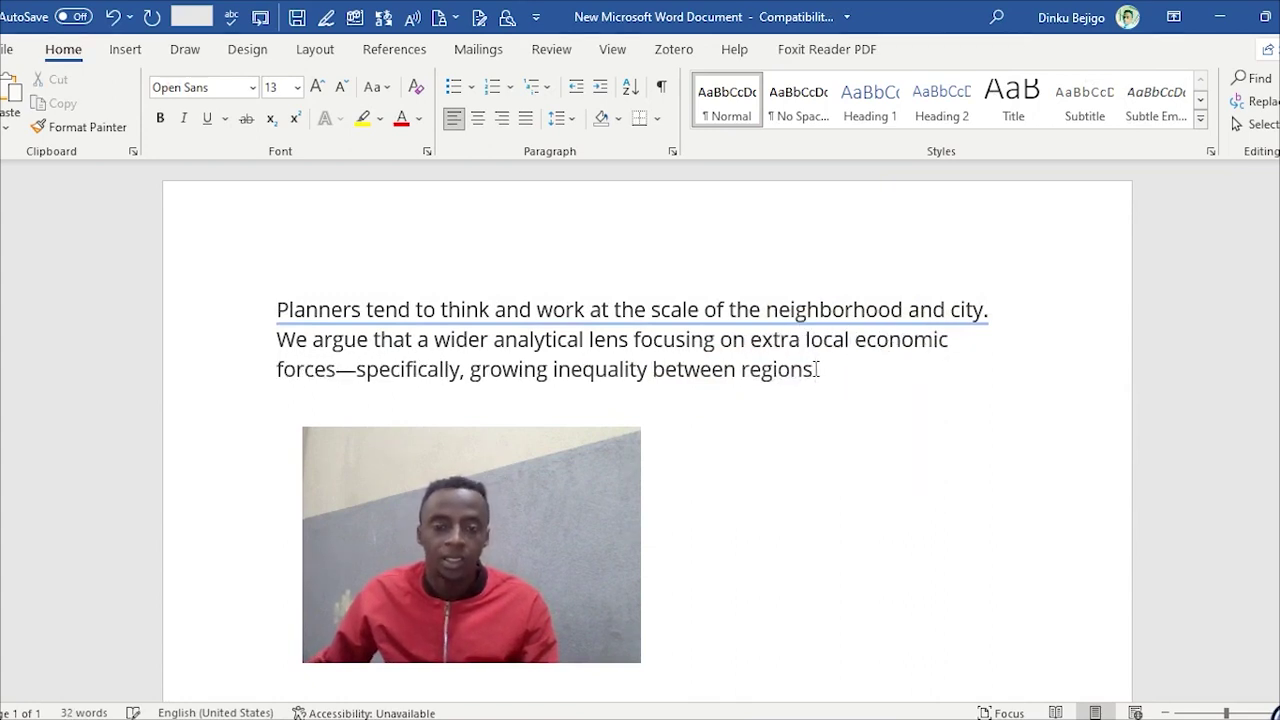
- Show the Zotero commands in Word, shrink the window to view Add/Edit Citation in full, and maximize the window again
{"action": "left_click", "coordinate": [673, 52]}
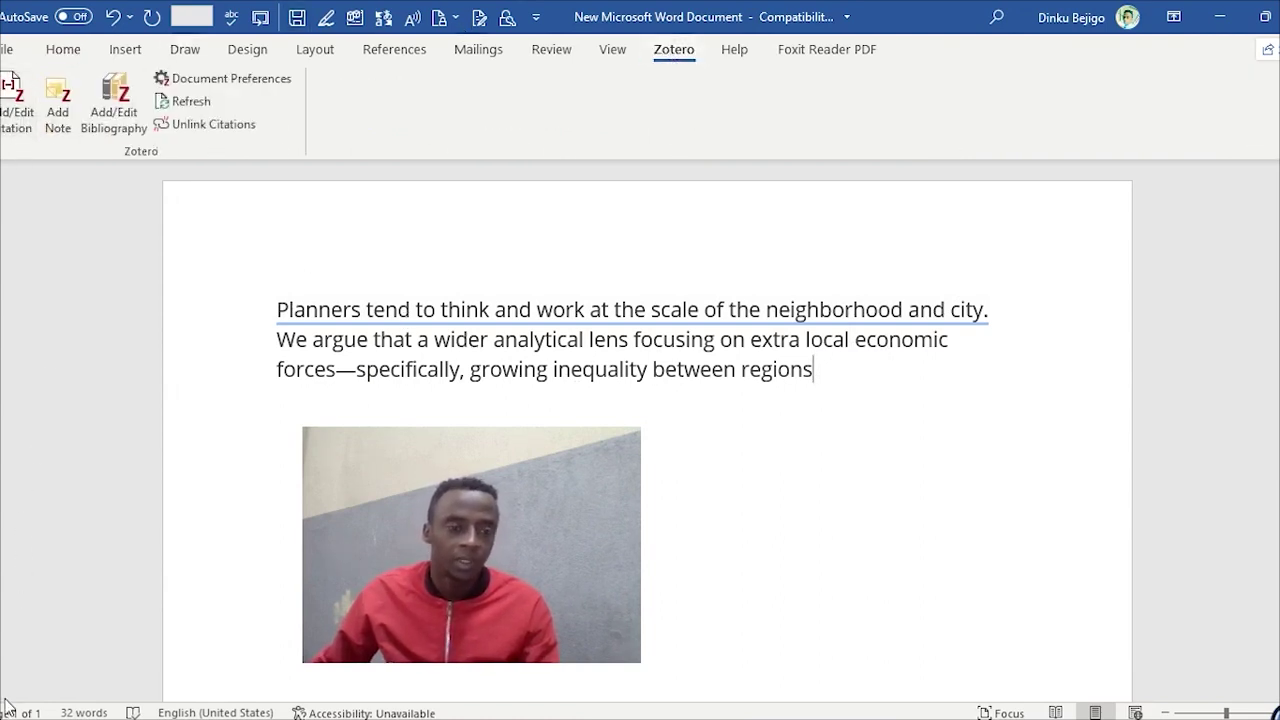
{"action": "left_click", "coordinate": [50, 372]}
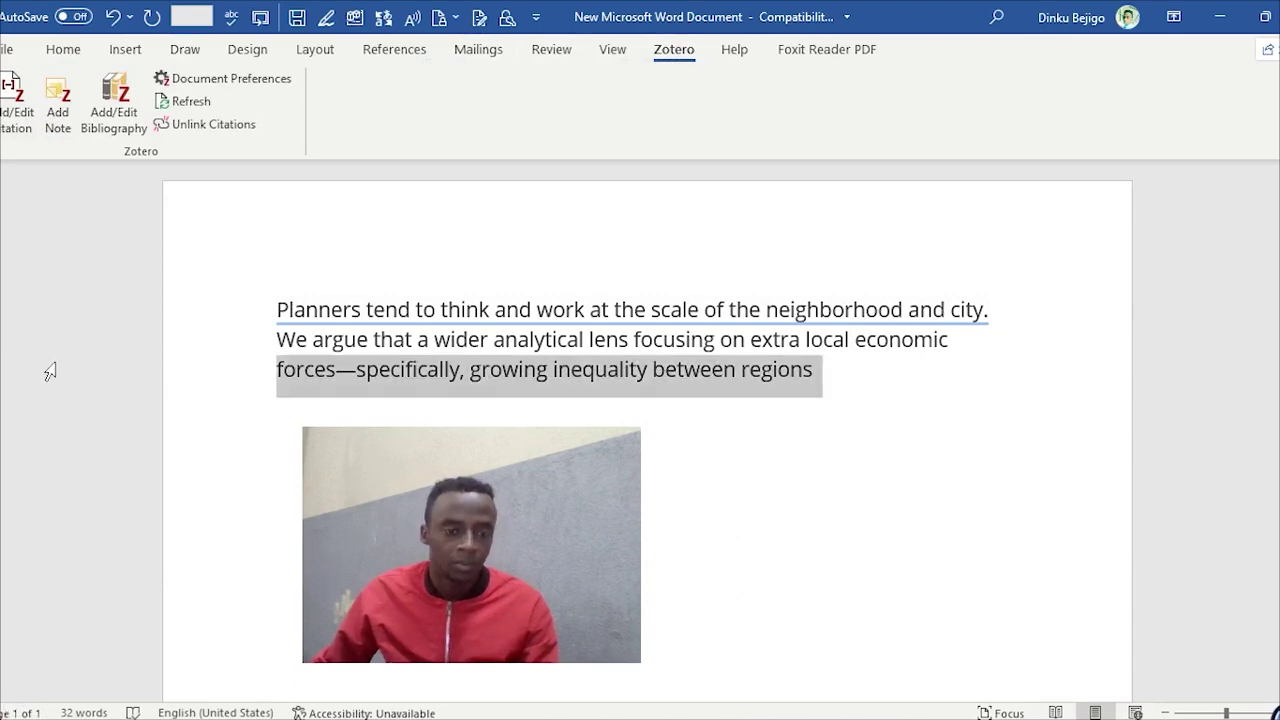
{"action": "left_click", "coordinate": [1265, 17]}
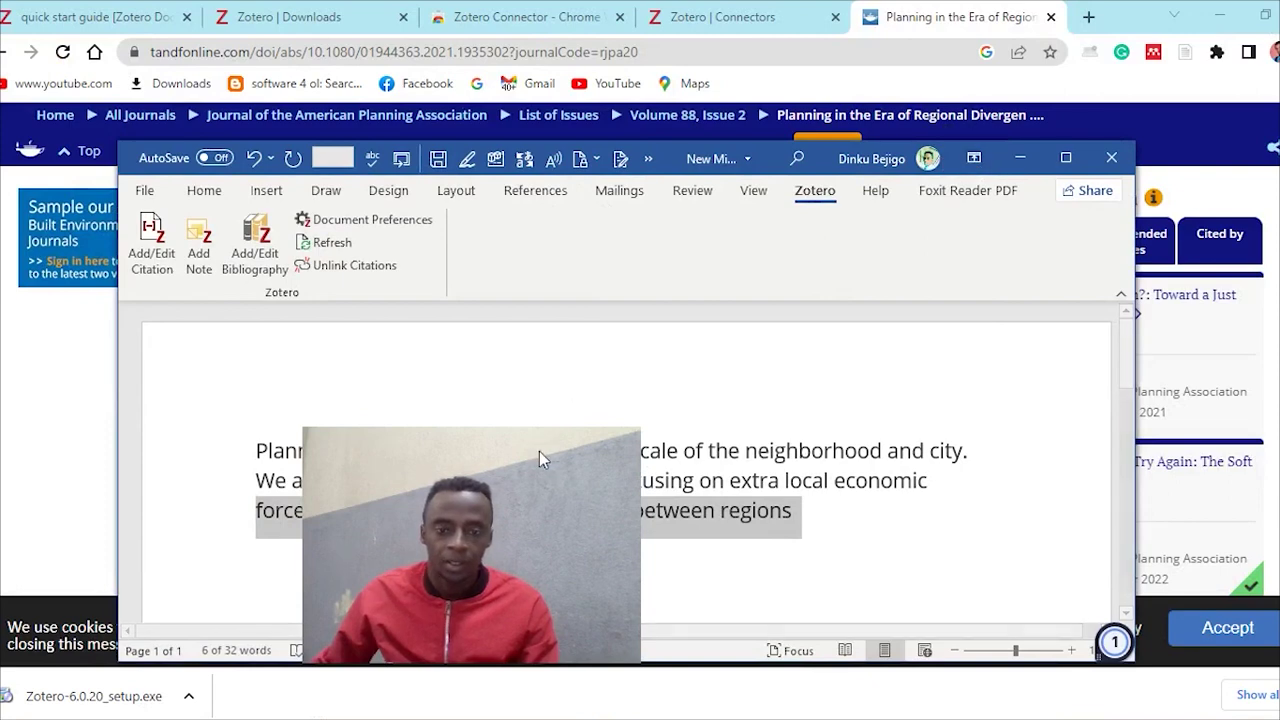
{"action": "mouse_move", "coordinate": [552, 450]}
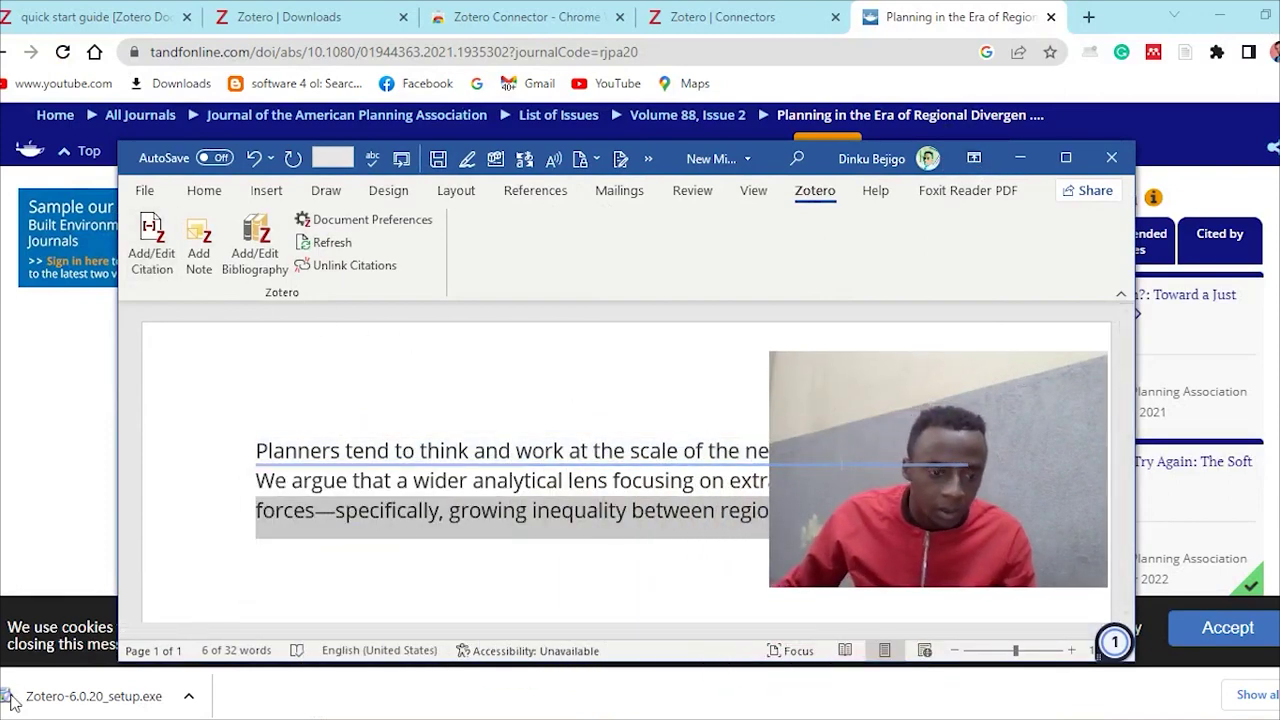
{"action": "mouse_move", "coordinate": [135, 200]}
{"action": "left_mouse_down"}
{"action": "mouse_move", "coordinate": [125, 292]}
{"action": "mouse_move", "coordinate": [163, 298]}
{"action": "mouse_move", "coordinate": [190, 255]}
{"action": "mouse_move", "coordinate": [175, 228]}
{"action": "left_mouse_up"}
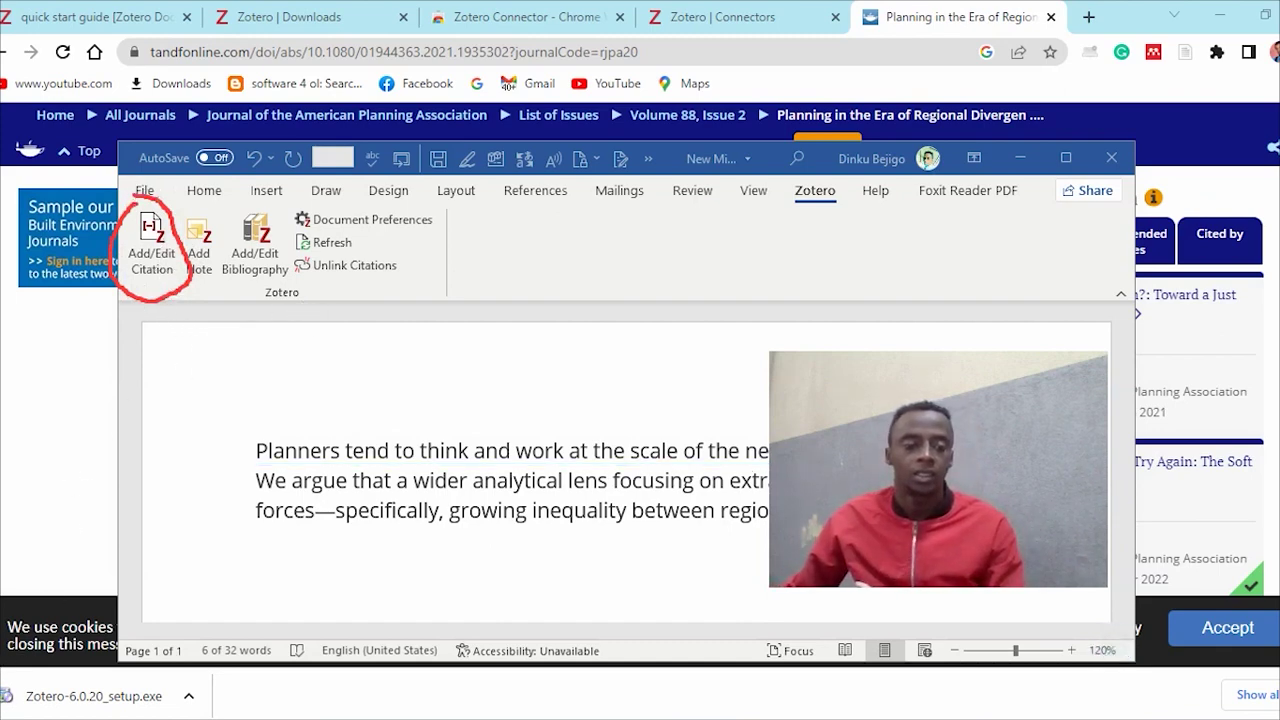
{"action": "key", "text": "Escape"}
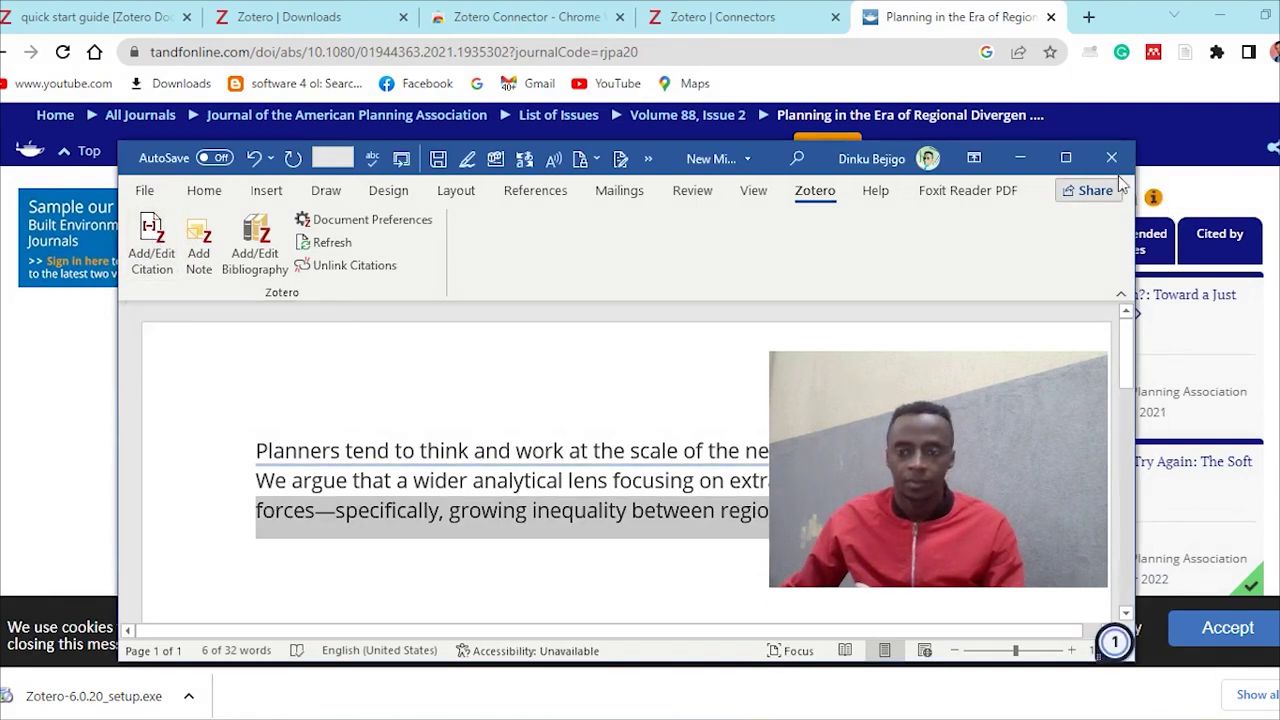
{"action": "left_click", "coordinate": [1068, 160]}
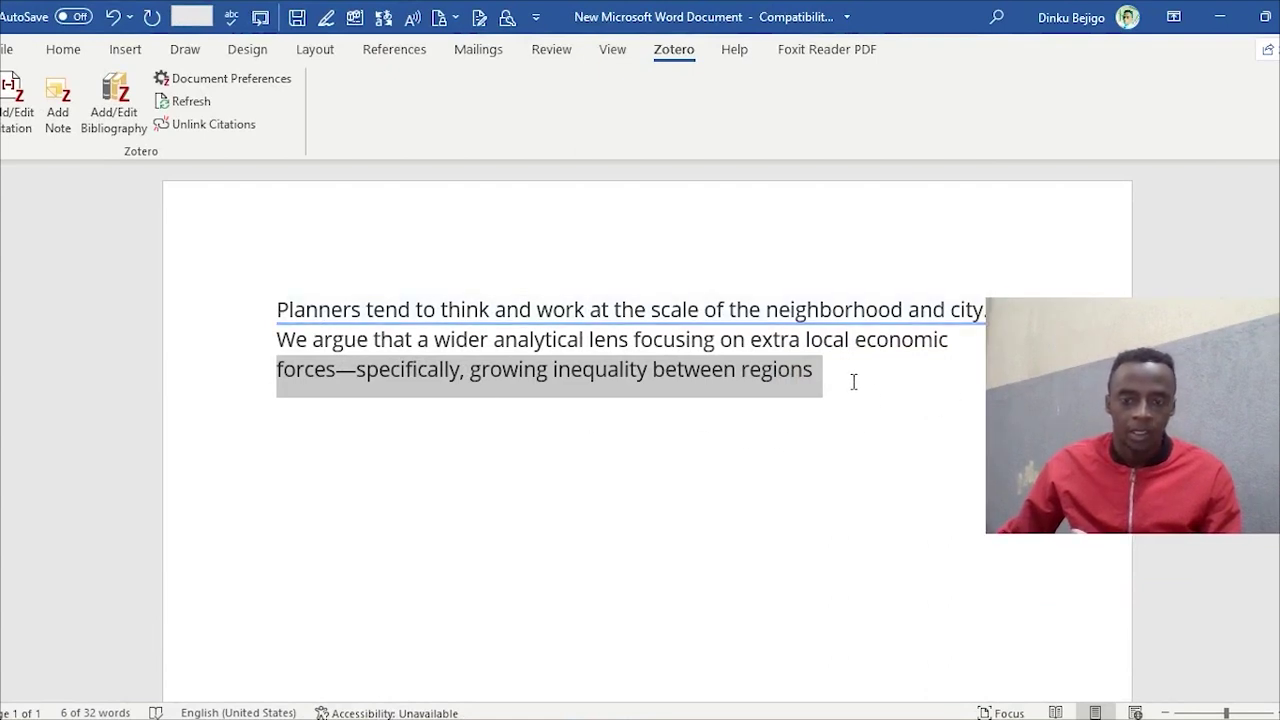
- Start adding a Zotero citation at the end of the passage, after "regions"
{"action": "left_click", "coordinate": [836, 377]}
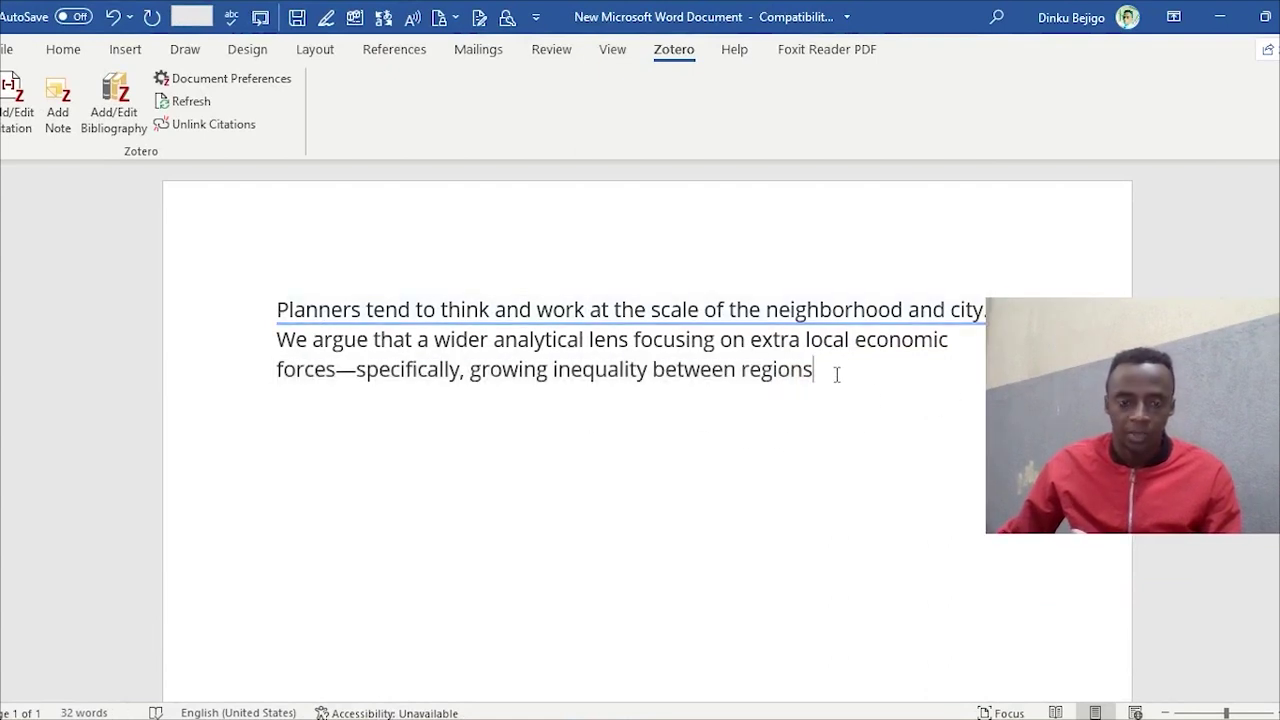
{"action": "left_click", "coordinate": [27, 95]}
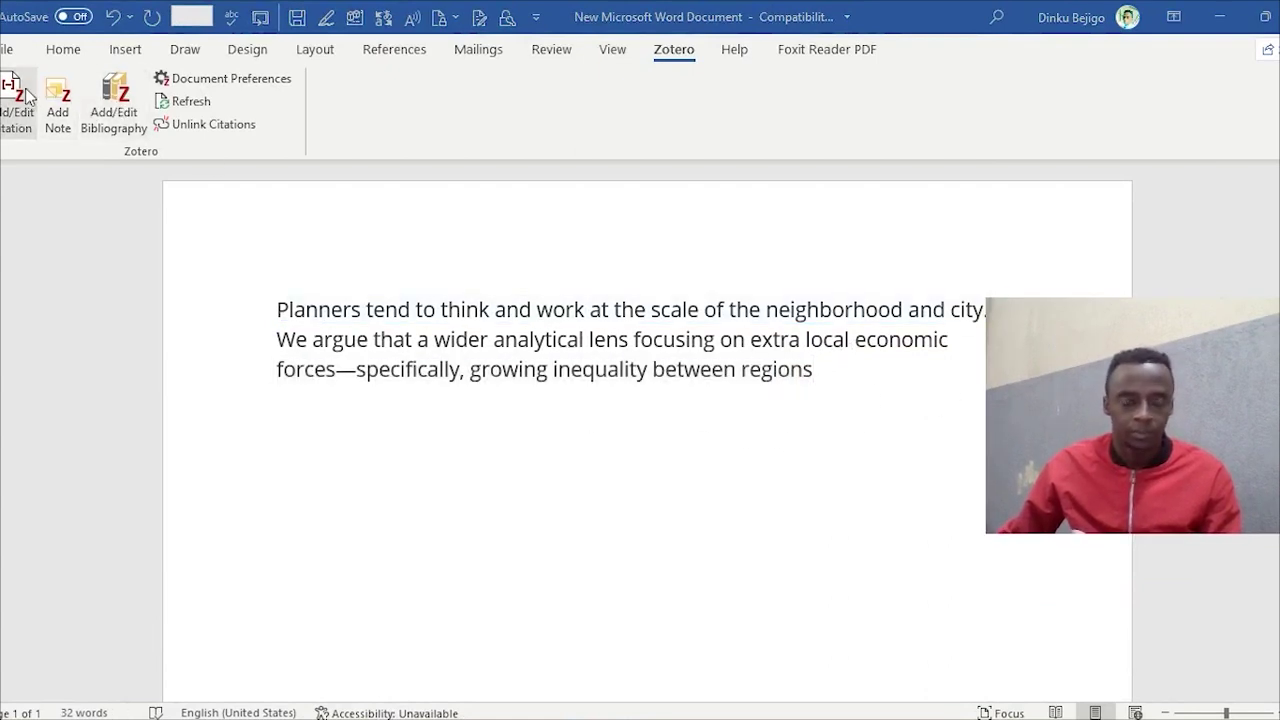
{"action": "left_click", "coordinate": [27, 95]}
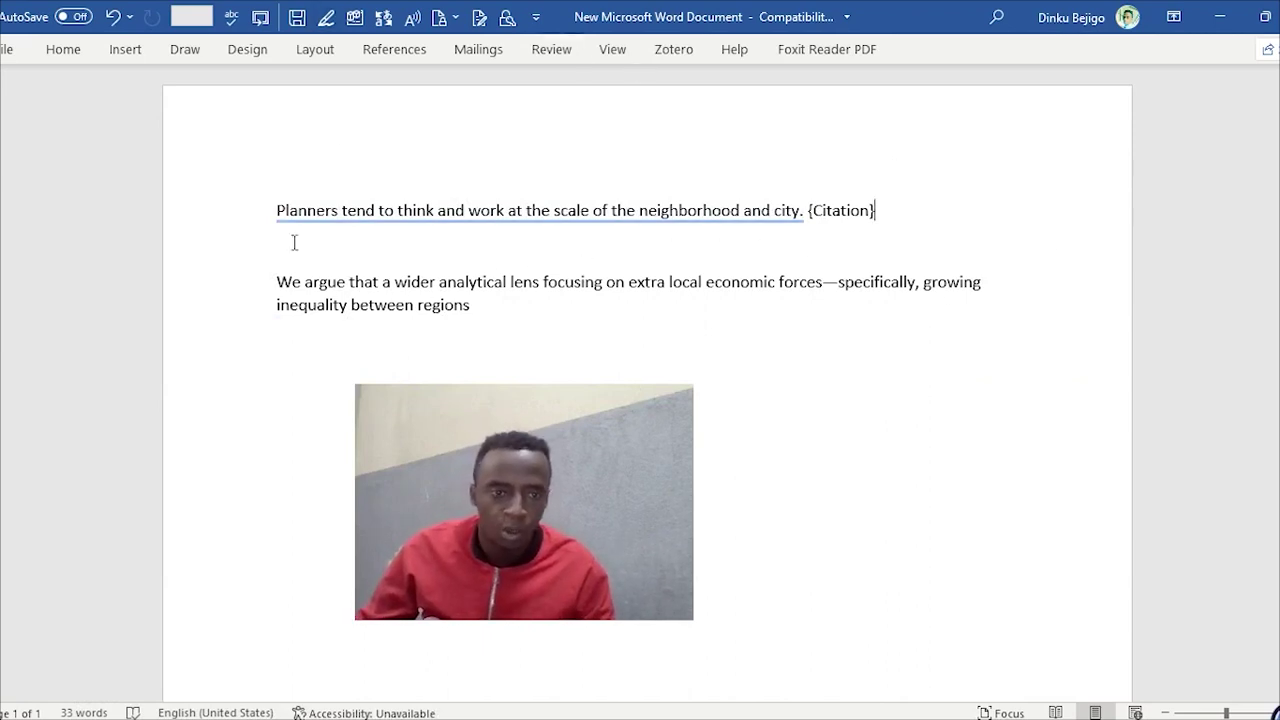
- Start adding a Zotero citation on the empty line below the sentence about planners and the scale of the neighborhood and city
{"action": "double_click", "coordinate": [871, 210]}
{"action": "left_click", "coordinate": [723, 249]}
{"action": "mouse_move", "coordinate": [766, 210]}
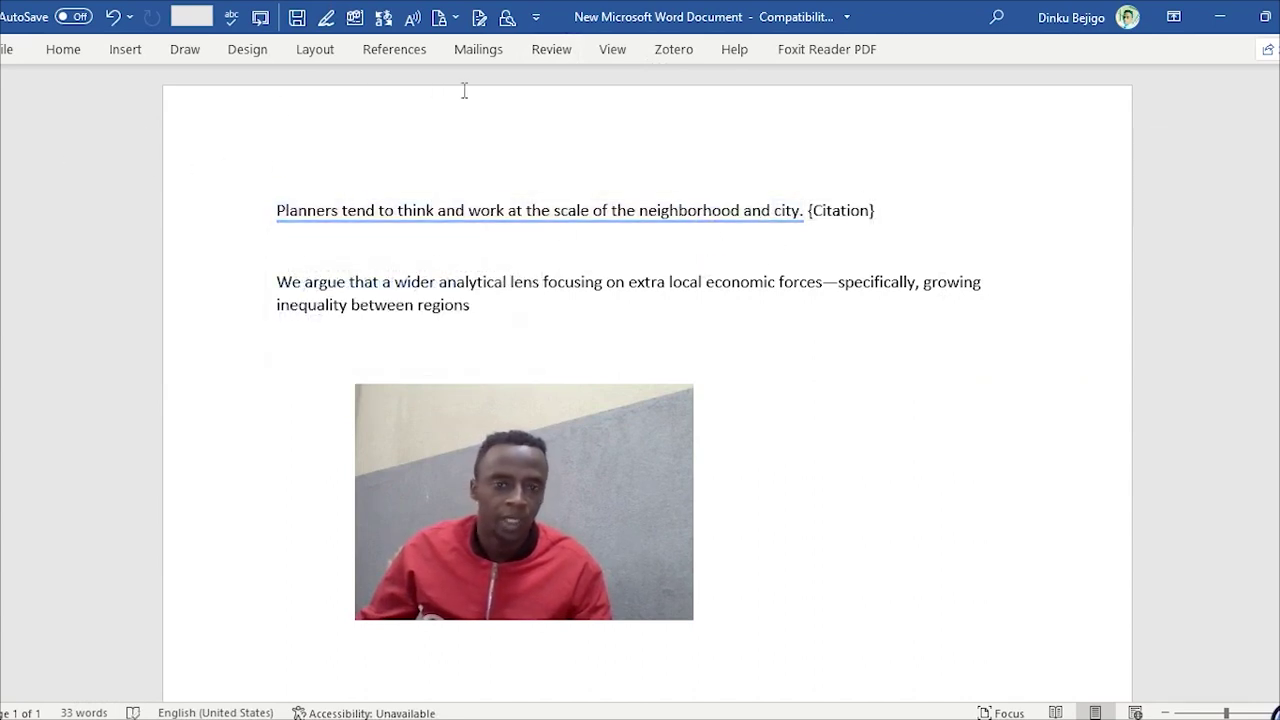
{"action": "left_click", "coordinate": [671, 51]}
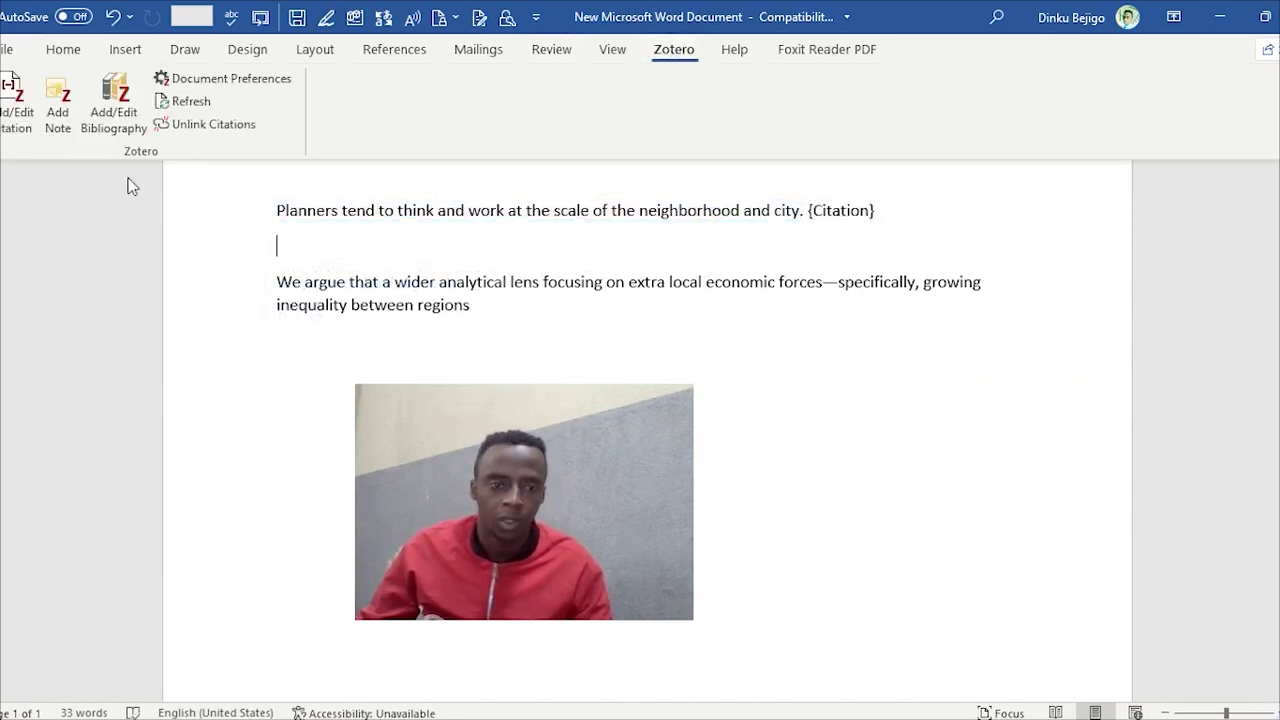
{"action": "left_click", "coordinate": [18, 108]}
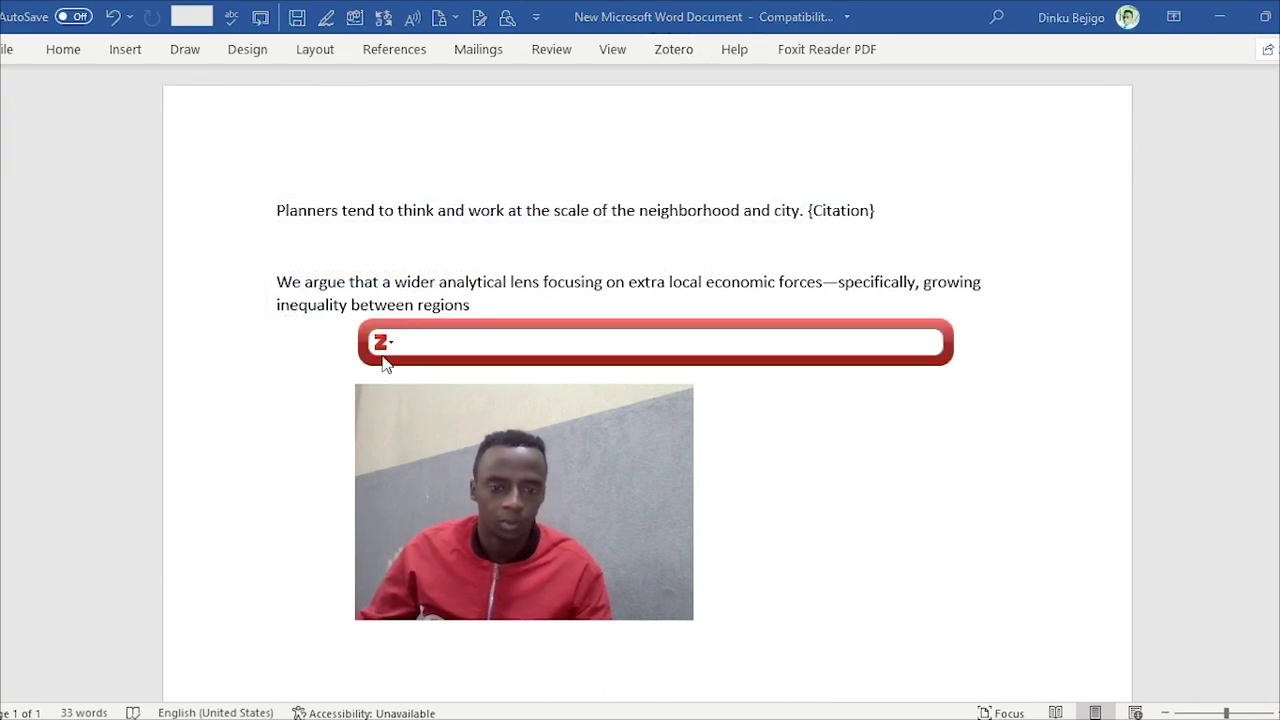